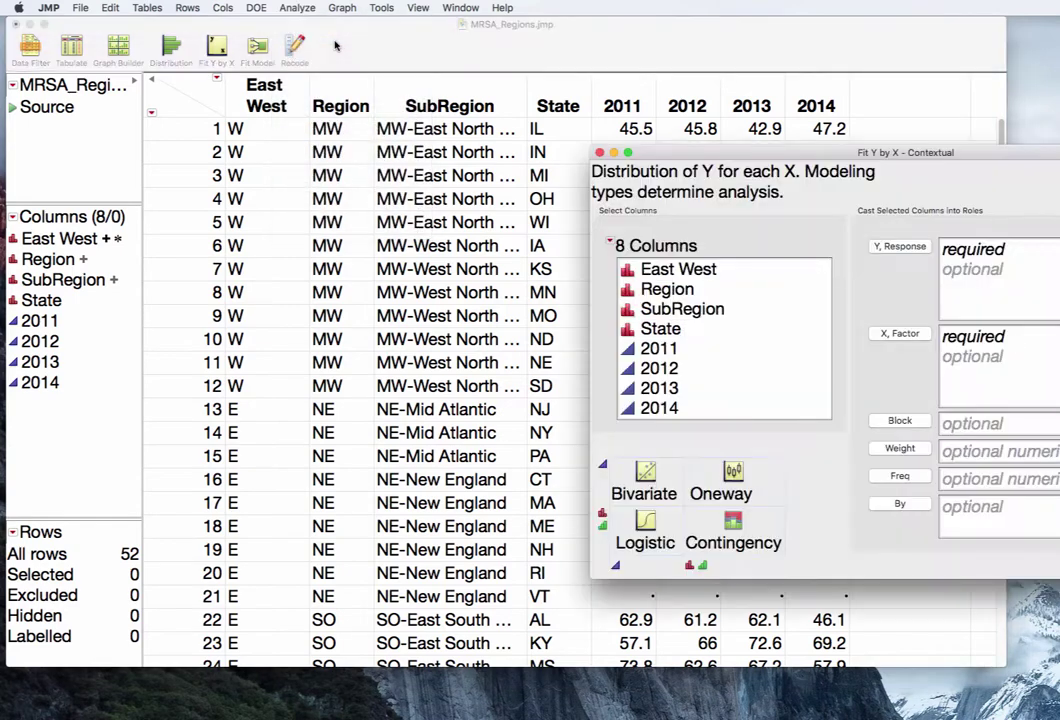
- Run a Fit Y by X analysis with 2012 as the response and 2011 as the factor, and enlarge the resulting scatterplot
{"action": "left_click_drag", "start_coordinate": [835, 125], "coordinate": [427, 119]}
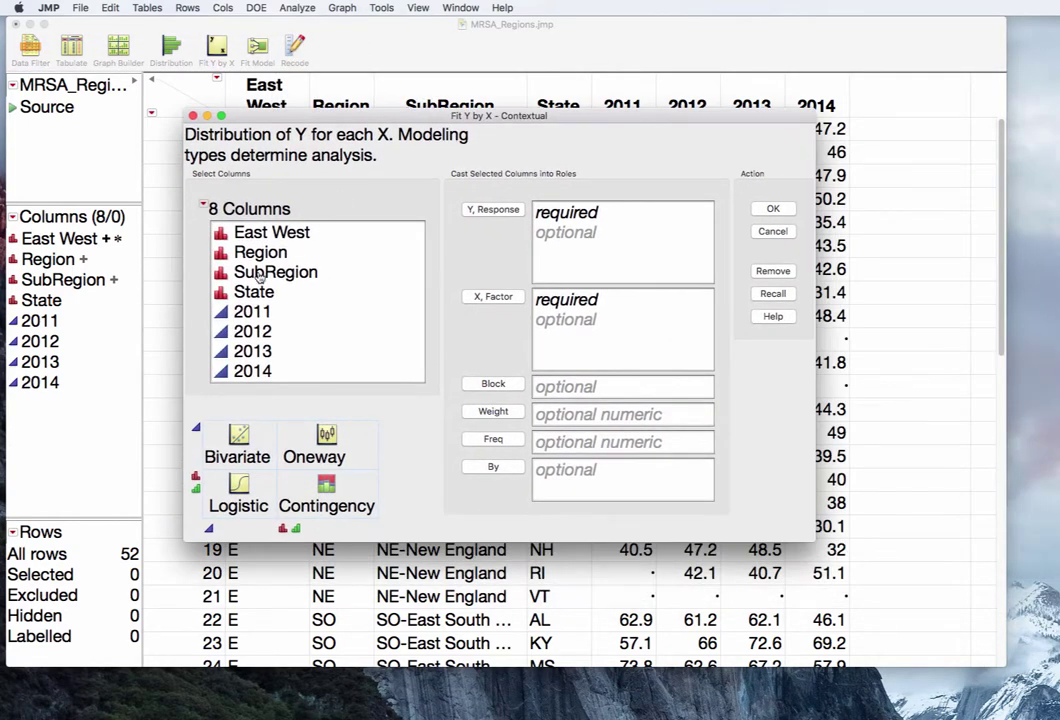
{"action": "left_click", "coordinate": [250, 312]}
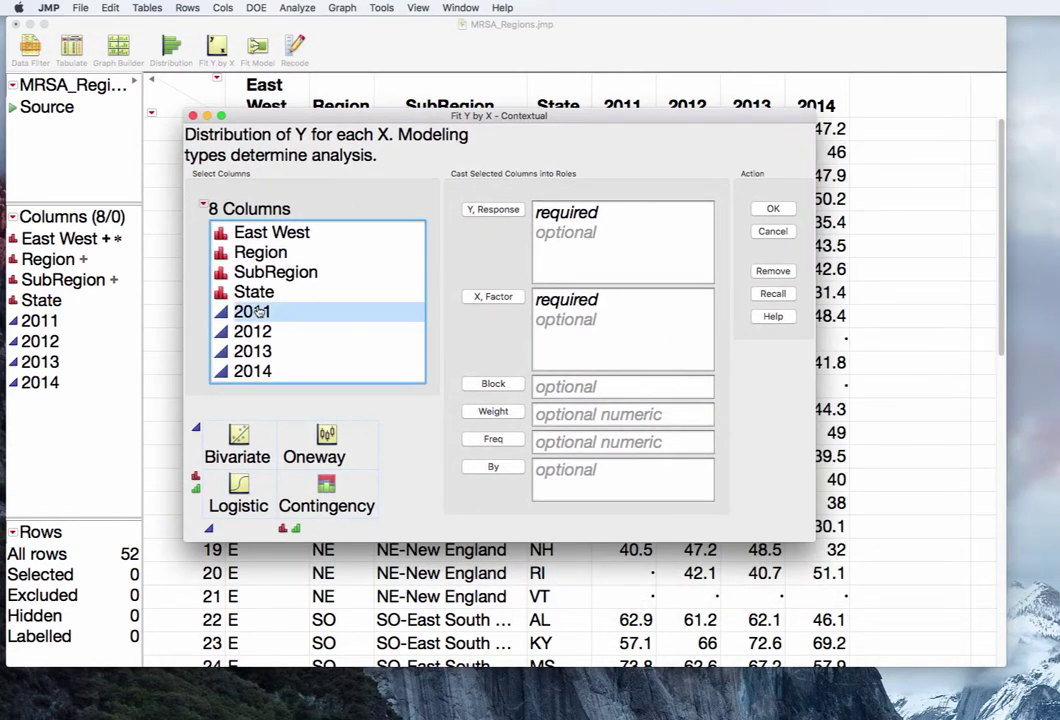
{"action": "left_click", "coordinate": [470, 299]}
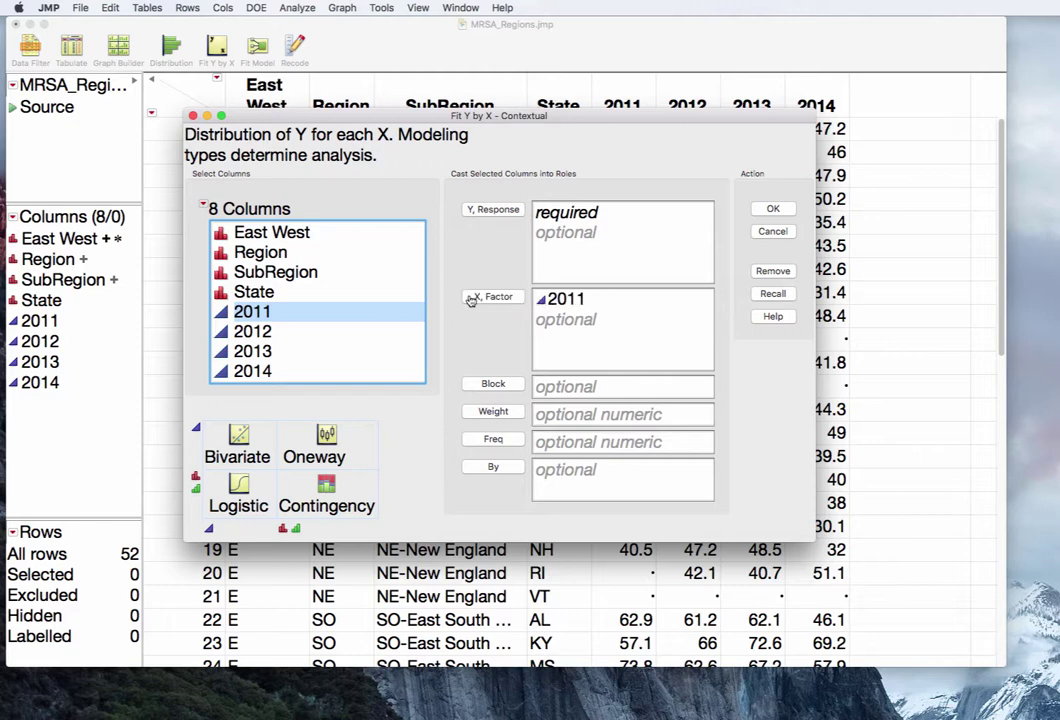
{"action": "left_click", "coordinate": [253, 332]}
{"action": "left_click", "coordinate": [497, 212]}
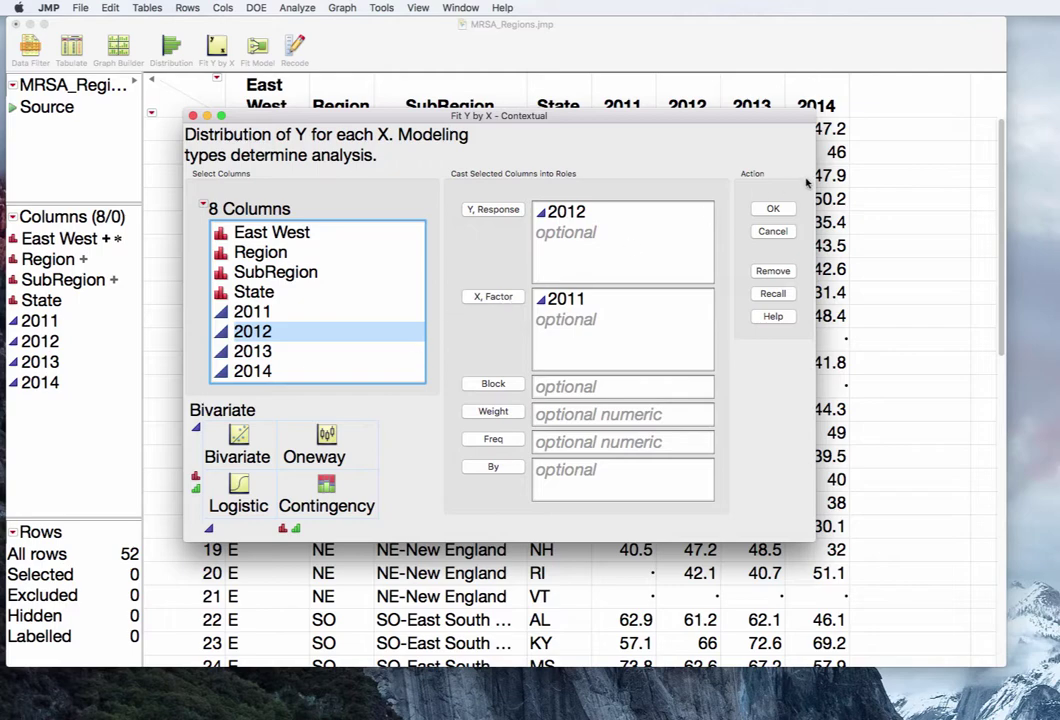
{"action": "left_click", "coordinate": [773, 209]}
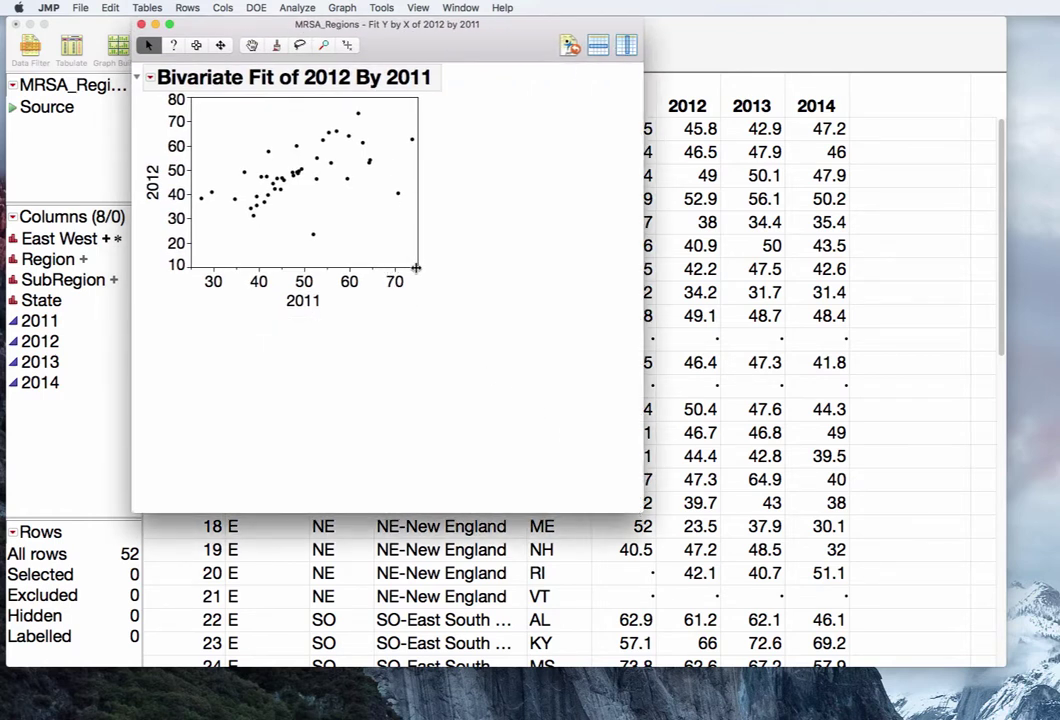
{"action": "left_click_drag", "start_coordinate": [412, 268], "coordinate": [510, 385]}
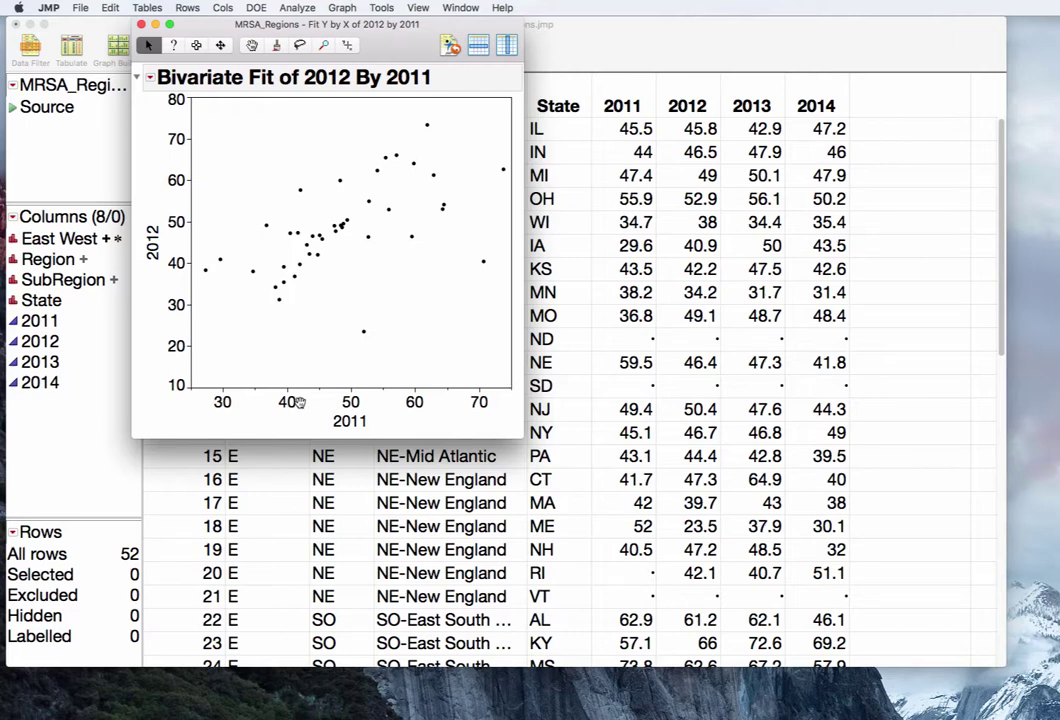
- Set the scatterplot's X axis to a minimum of 10, a maximum of 80 and 0 minor ticks
{"action": "right_click", "coordinate": [166, 303]}
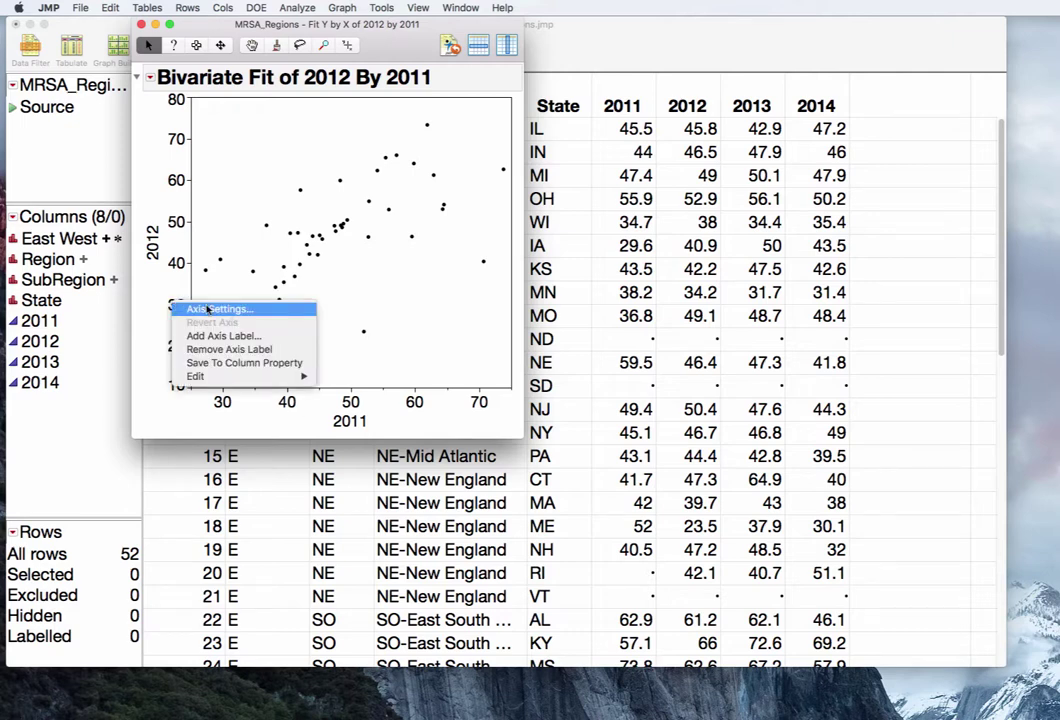
{"action": "key", "text": "Escape"}
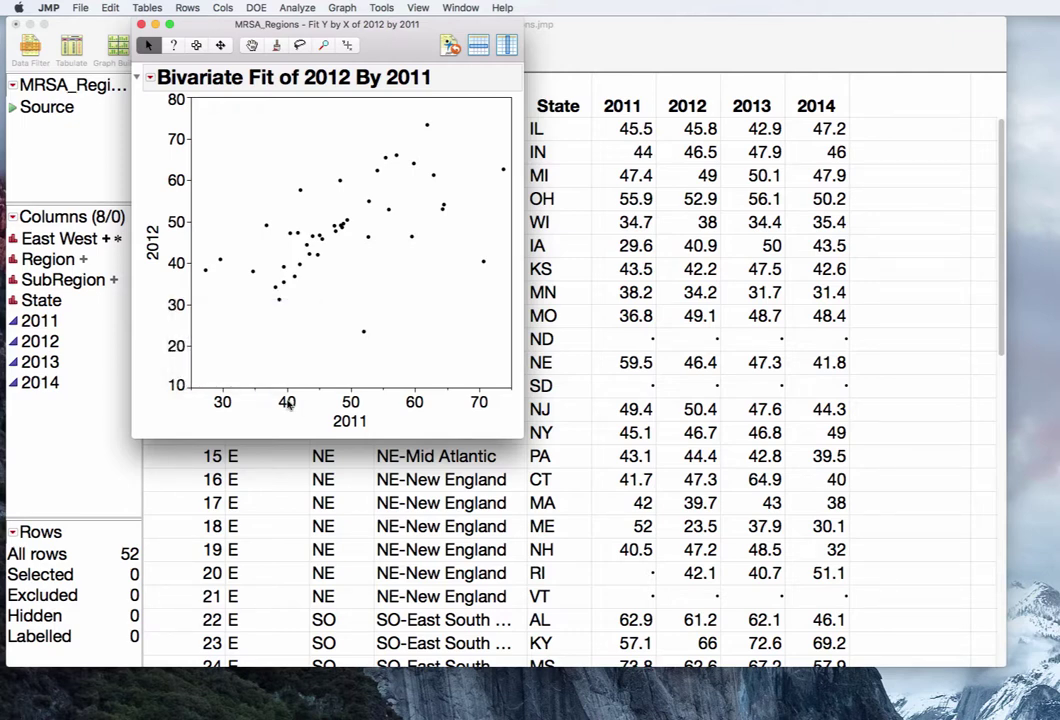
{"action": "right_click", "coordinate": [287, 401]}
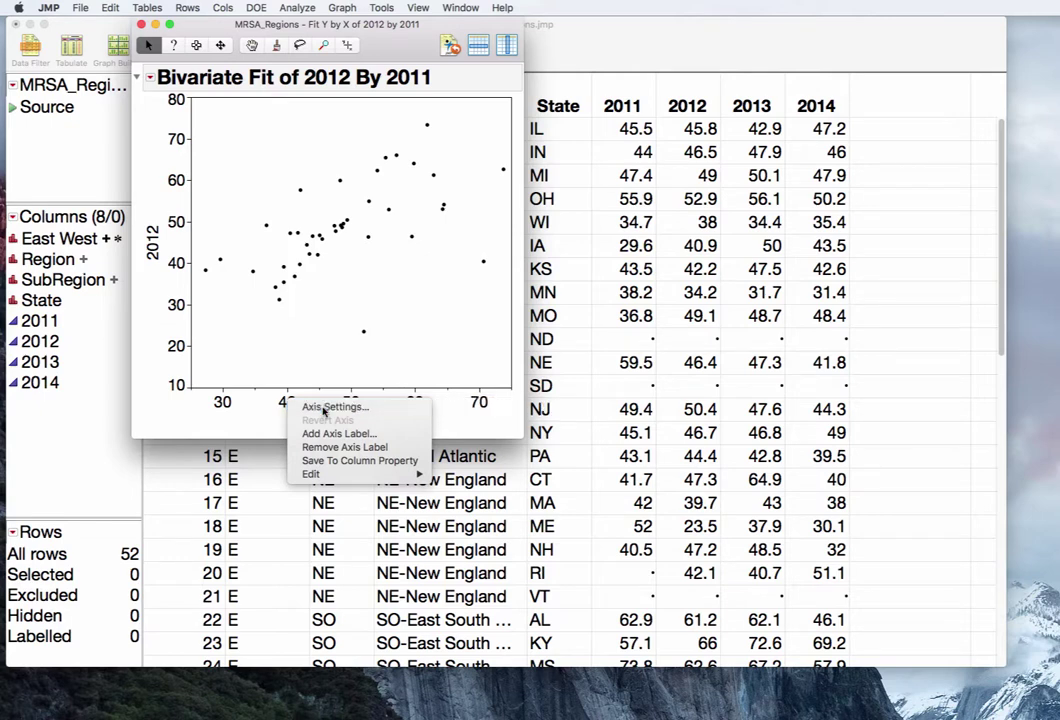
{"action": "left_click", "coordinate": [323, 408]}
{"action": "left_click_drag", "start_coordinate": [230, 31], "coordinate": [667, 31]}
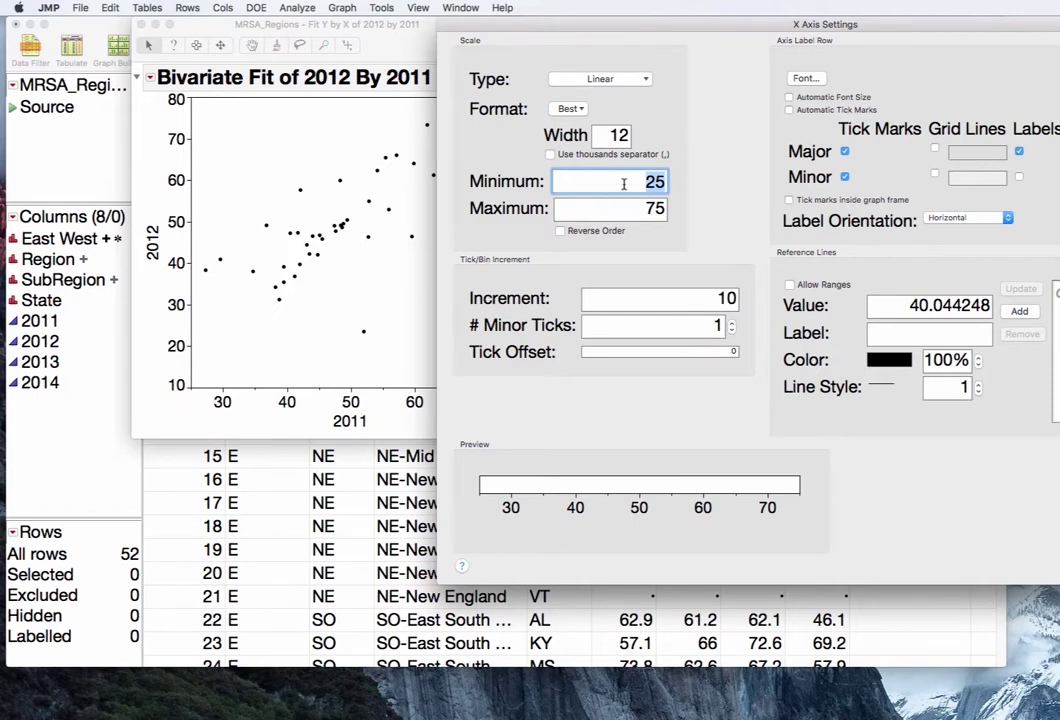
{"action": "type", "text": "10"}
{"action": "key", "text": "Tab"}
{"action": "type", "text": "80"}
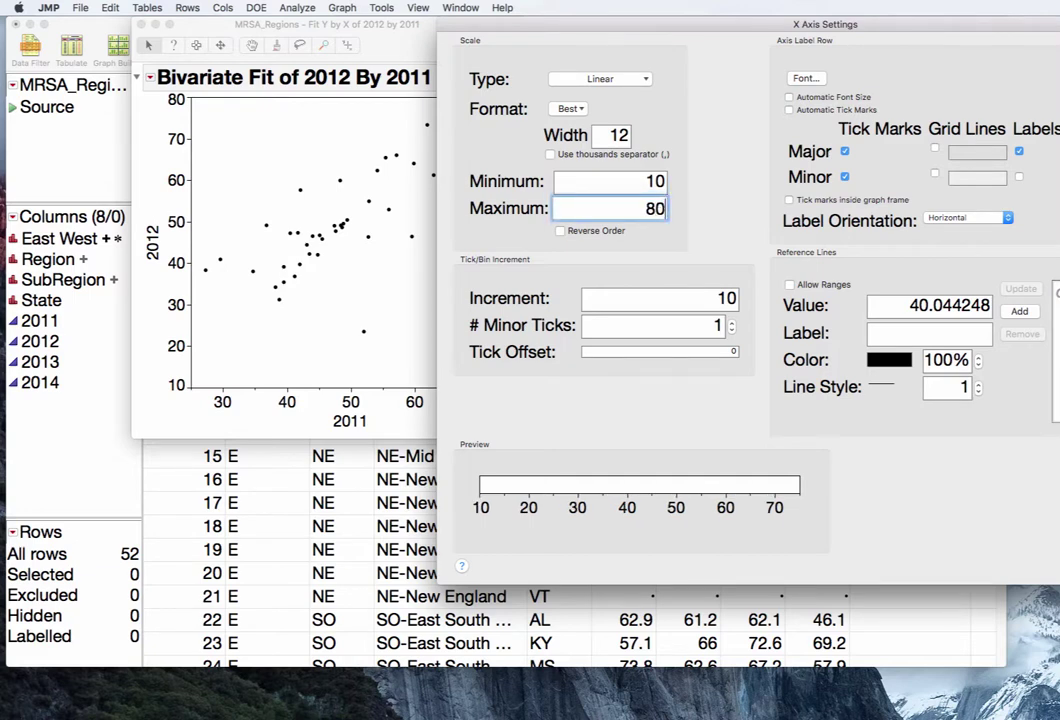
{"action": "key", "text": "Tab"}
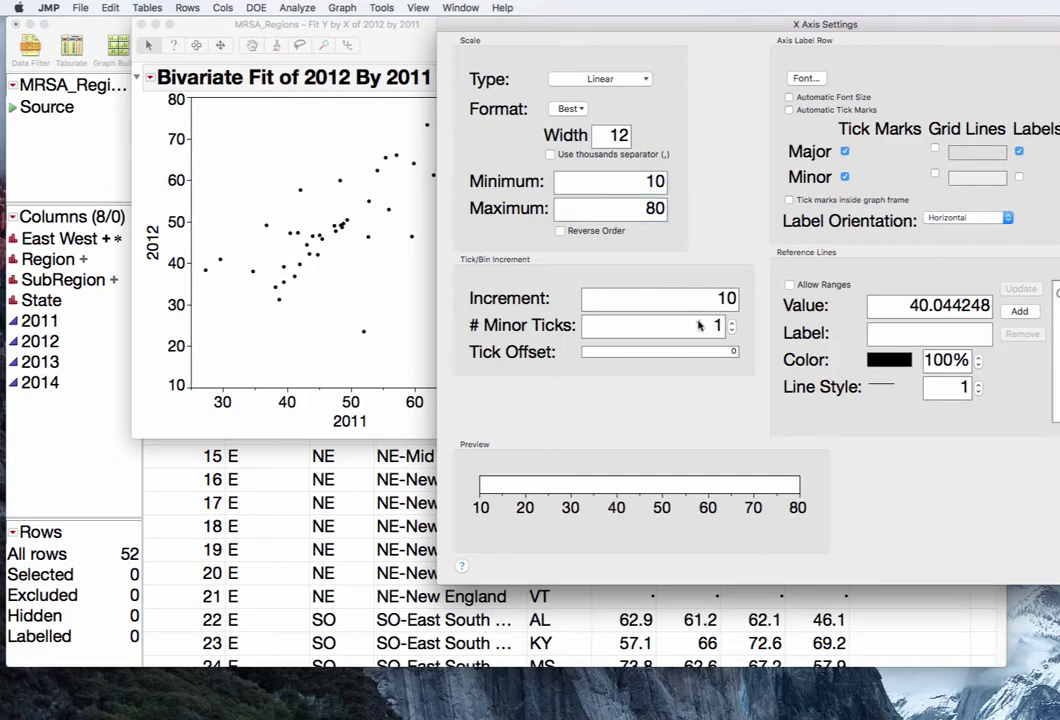
{"action": "left_click", "coordinate": [699, 325]}
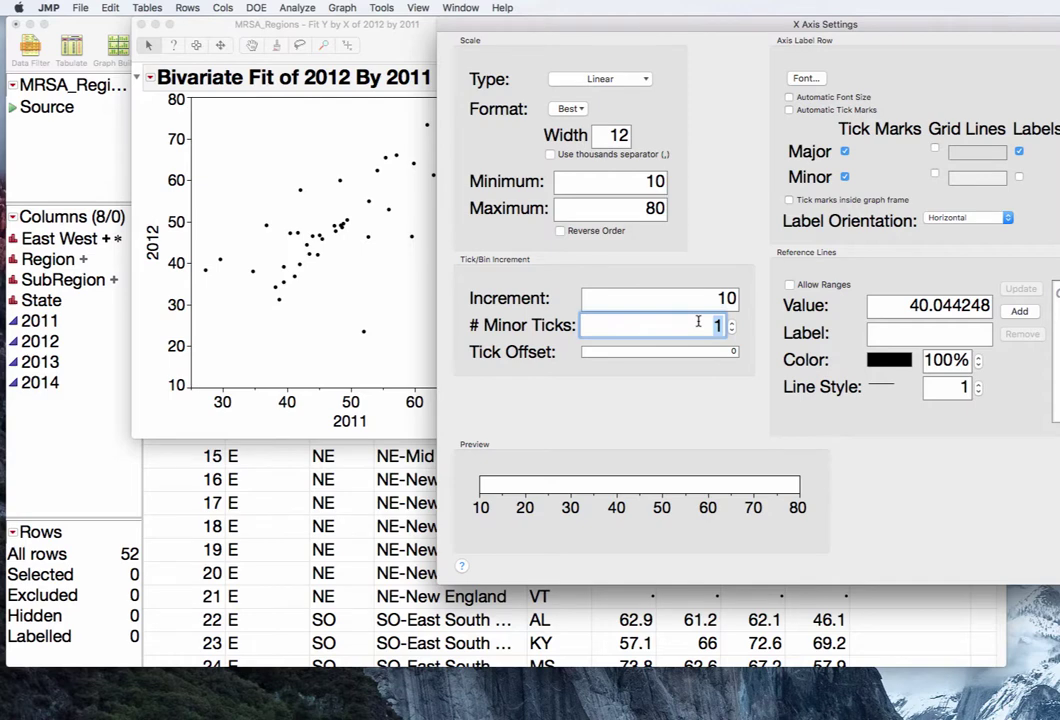
{"action": "type", "text": "0"}
{"action": "key", "text": "Return"}
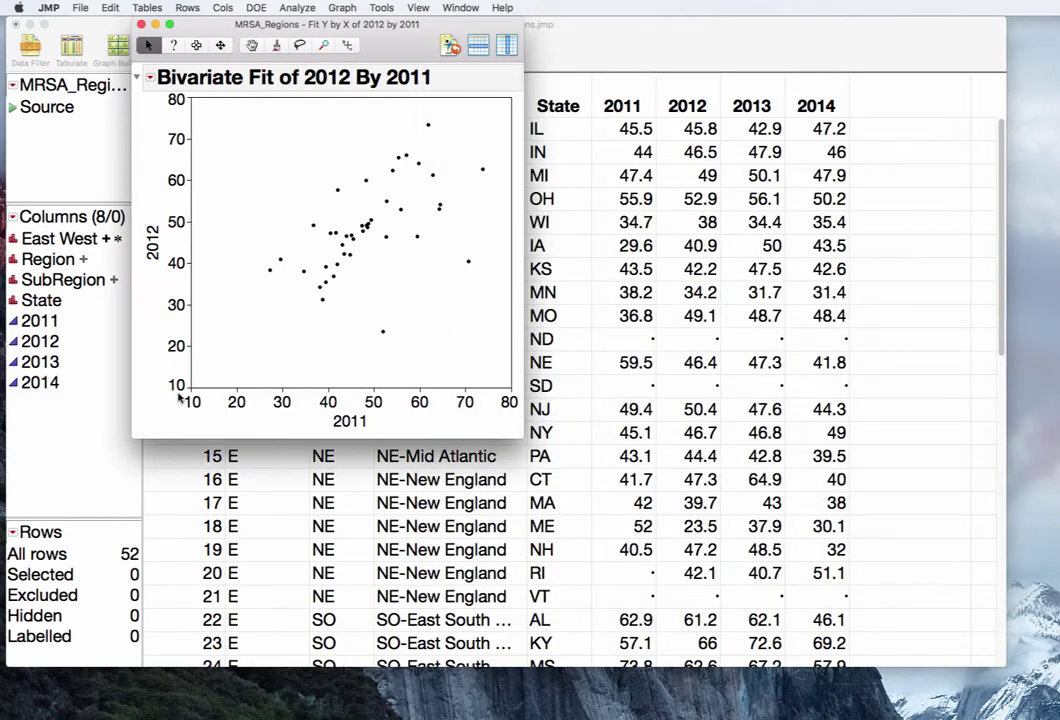
- Set the scatterplot's frame size to 450 pixels horizontally and 450 pixels vertically
{"action": "right_click", "coordinate": [428, 356]}
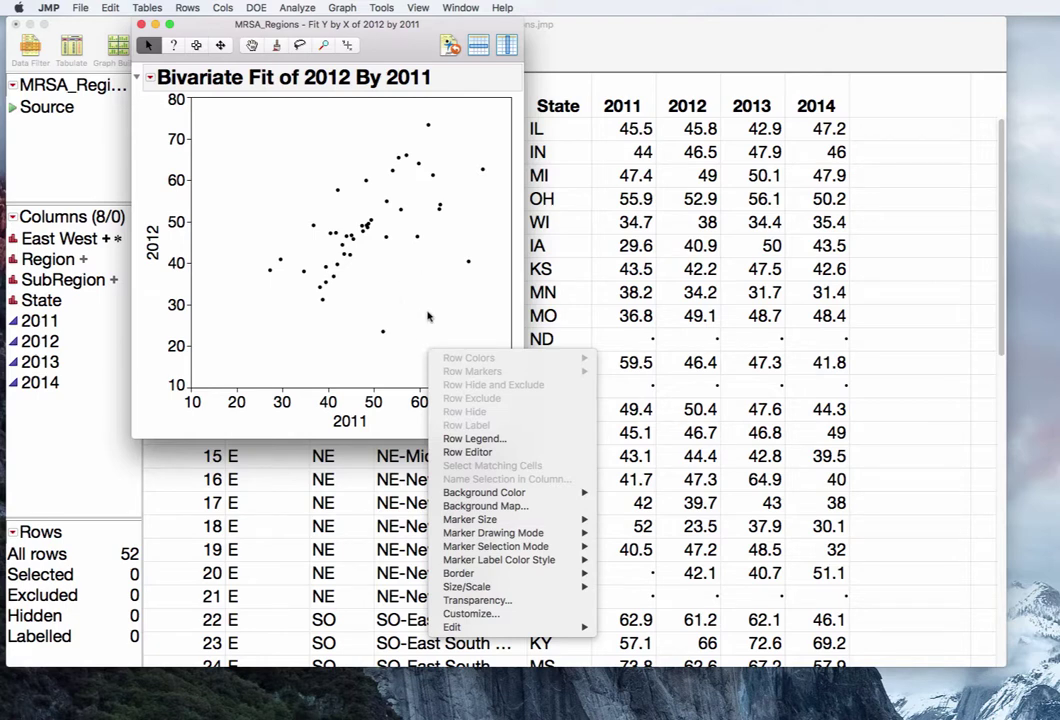
{"action": "left_click", "coordinate": [427, 316]}
{"action": "right_click", "coordinate": [425, 319]}
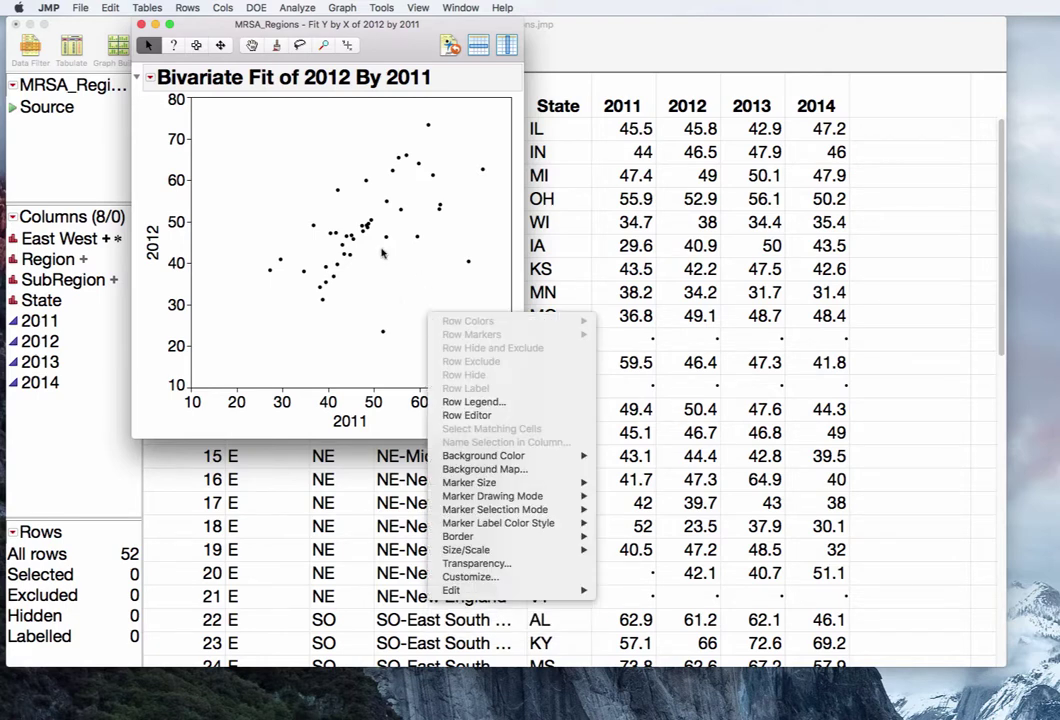
{"action": "mouse_move", "coordinate": [508, 549]}
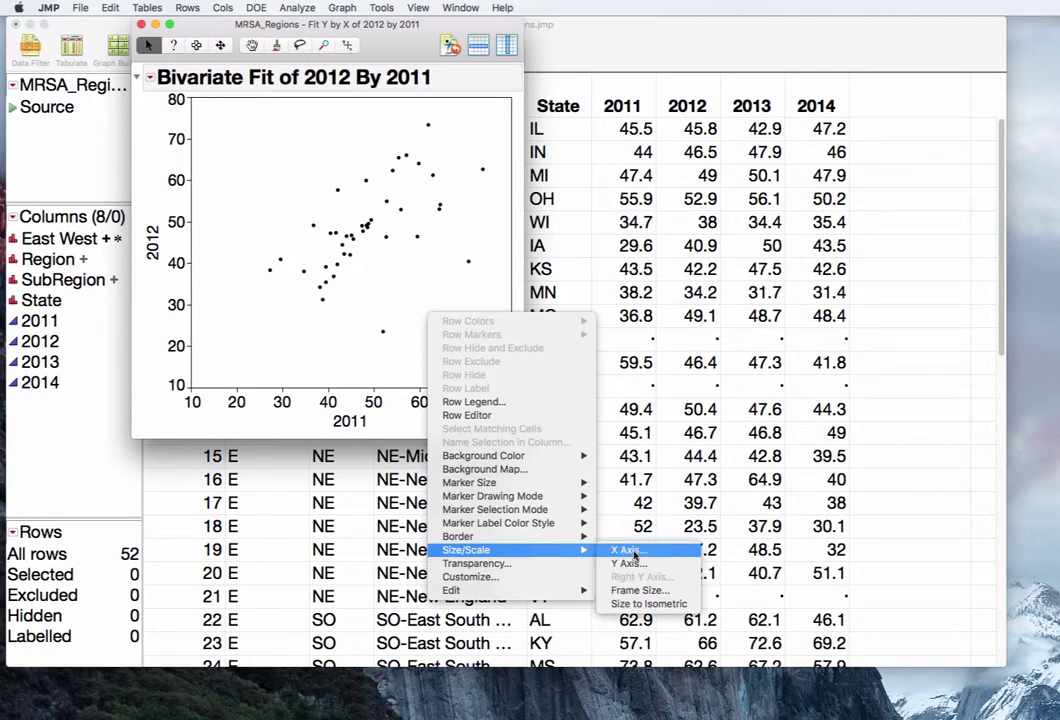
{"action": "left_click", "coordinate": [648, 591]}
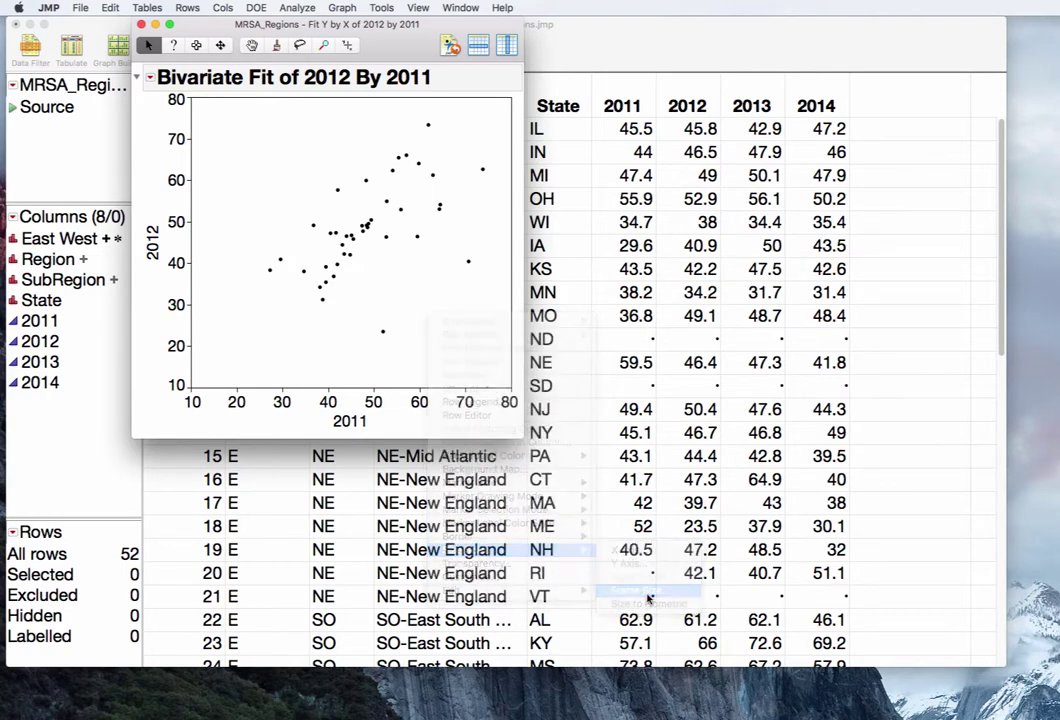
{"action": "left_click_drag", "start_coordinate": [967, 230], "coordinate": [693, 252]}
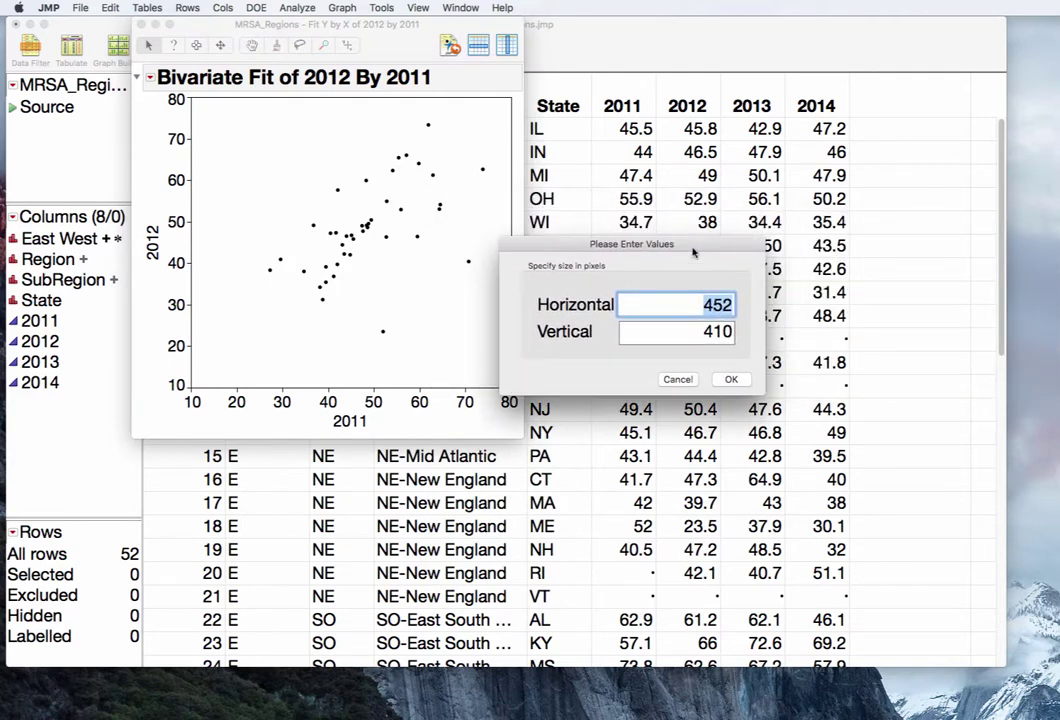
{"action": "type", "text": "450"}
{"action": "key", "text": "Tab"}
{"action": "type", "text": "450"}
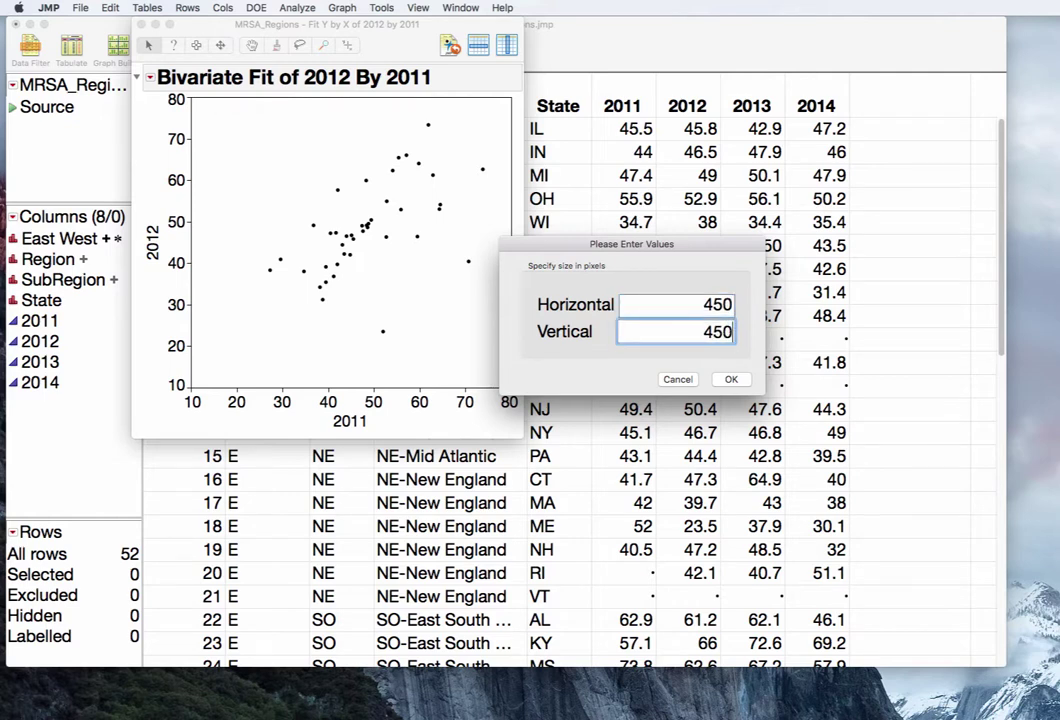
{"action": "left_click", "coordinate": [733, 379]}
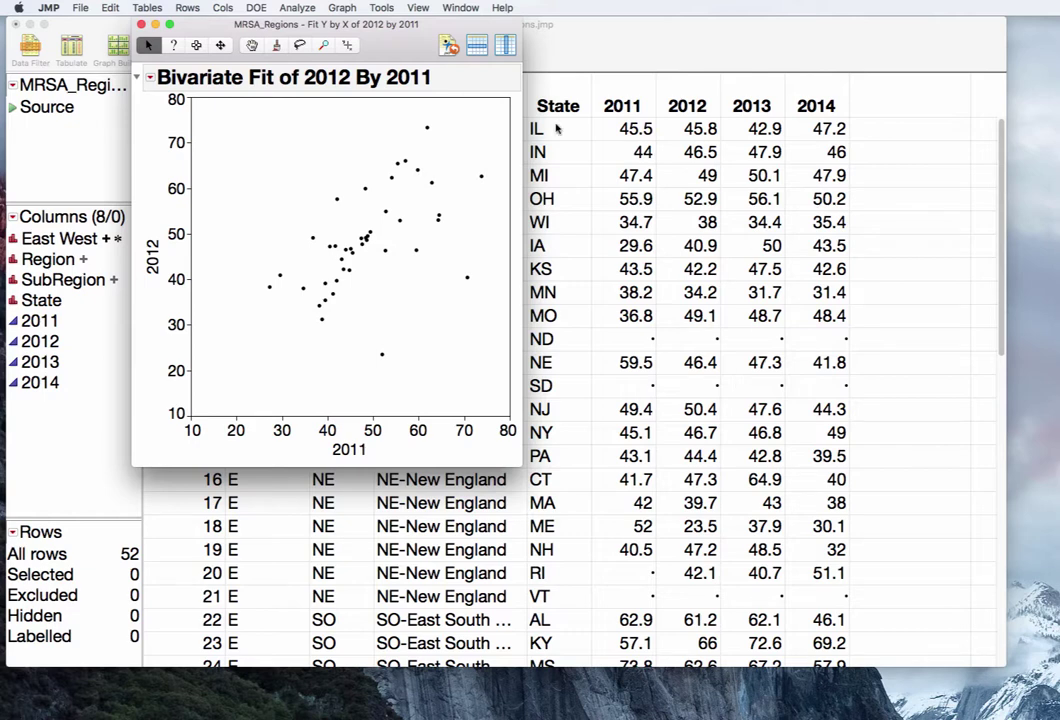
- Add a 0.95 density ellipse to the scatterplot and expand its Bivariate Normal Ellipse statistics
{"action": "left_click", "coordinate": [148, 80]}
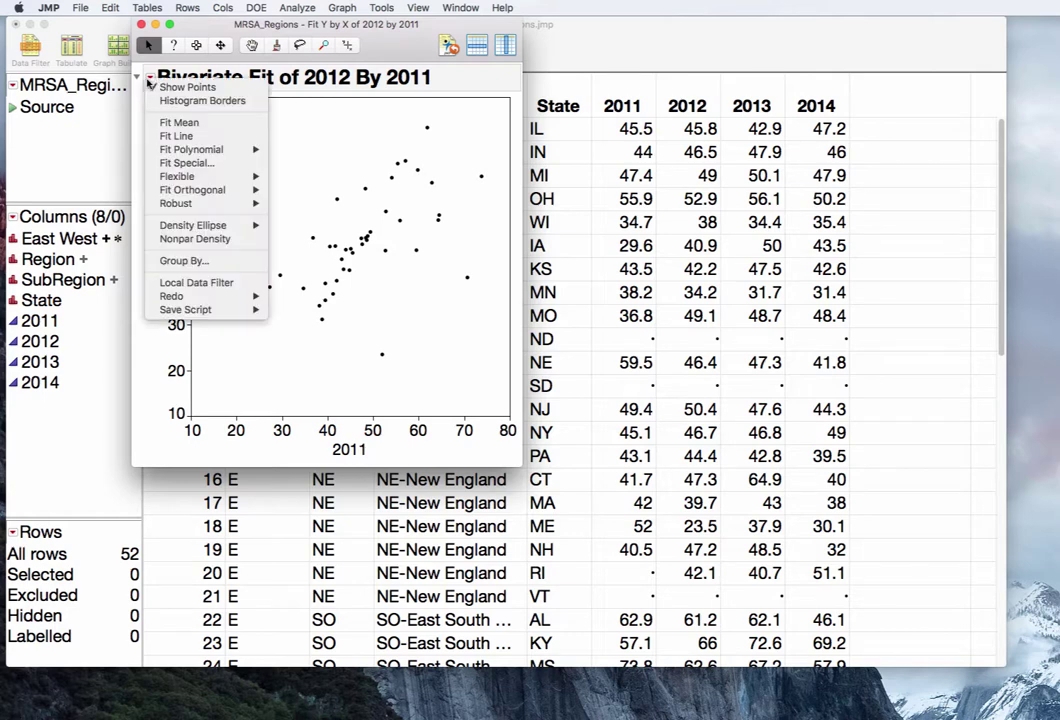
{"action": "mouse_move", "coordinate": [232, 229]}
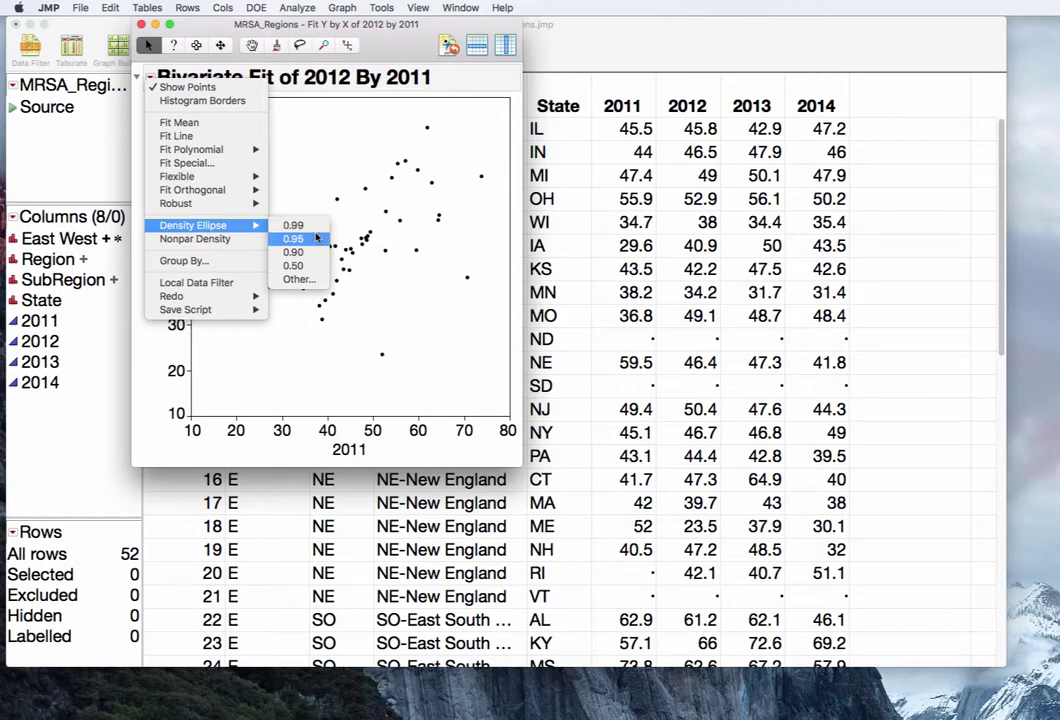
{"action": "left_click", "coordinate": [293, 238]}
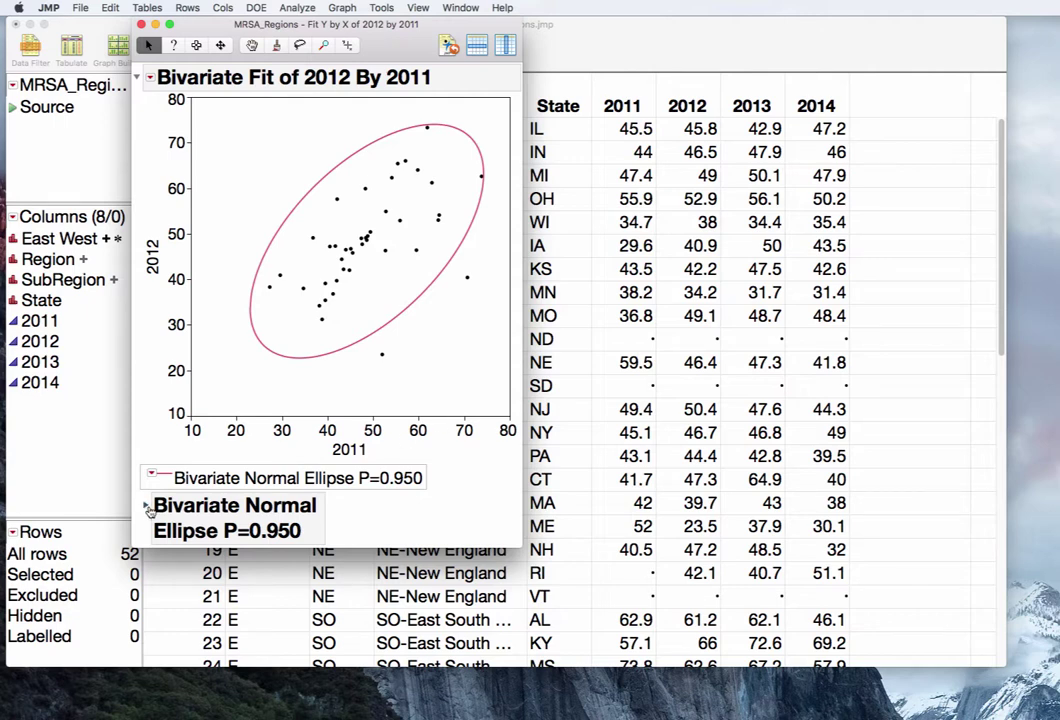
{"action": "left_click", "coordinate": [147, 507]}
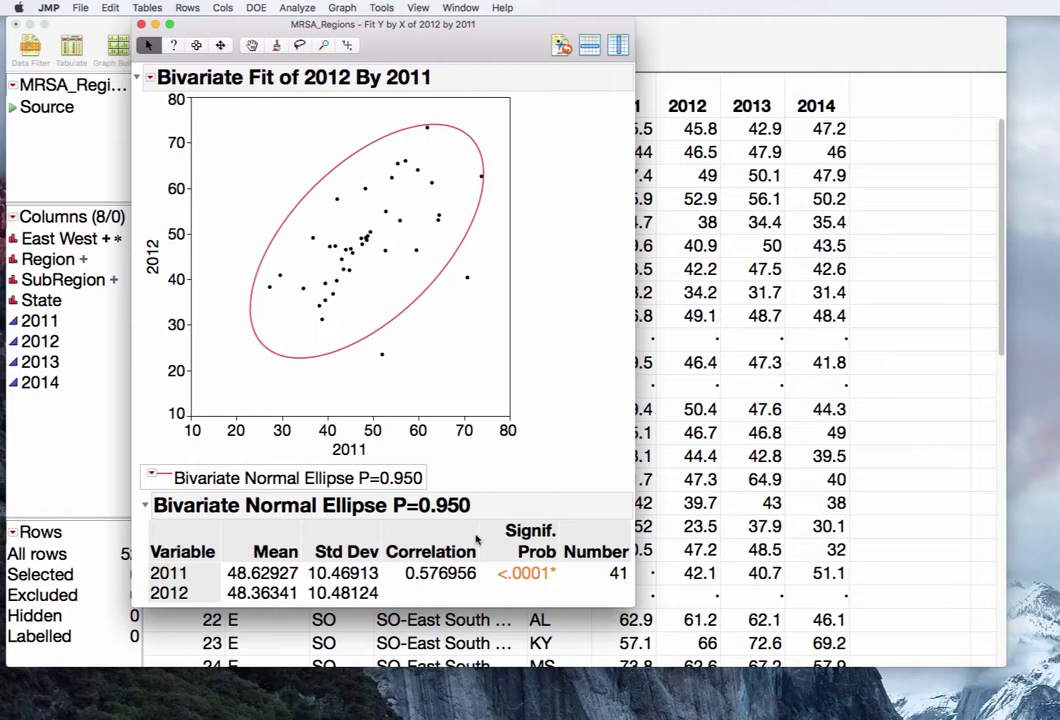
- Examine the correlation and its significance probability in the Bivariate Normal Ellipse table
{"action": "mouse_move", "coordinate": [392, 597]}
{"action": "left_mouse_down"}
{"action": "mouse_move", "coordinate": [486, 538]}
{"action": "mouse_move", "coordinate": [385, 551]}
{"action": "mouse_move", "coordinate": [391, 592]}
{"action": "left_mouse_up"}
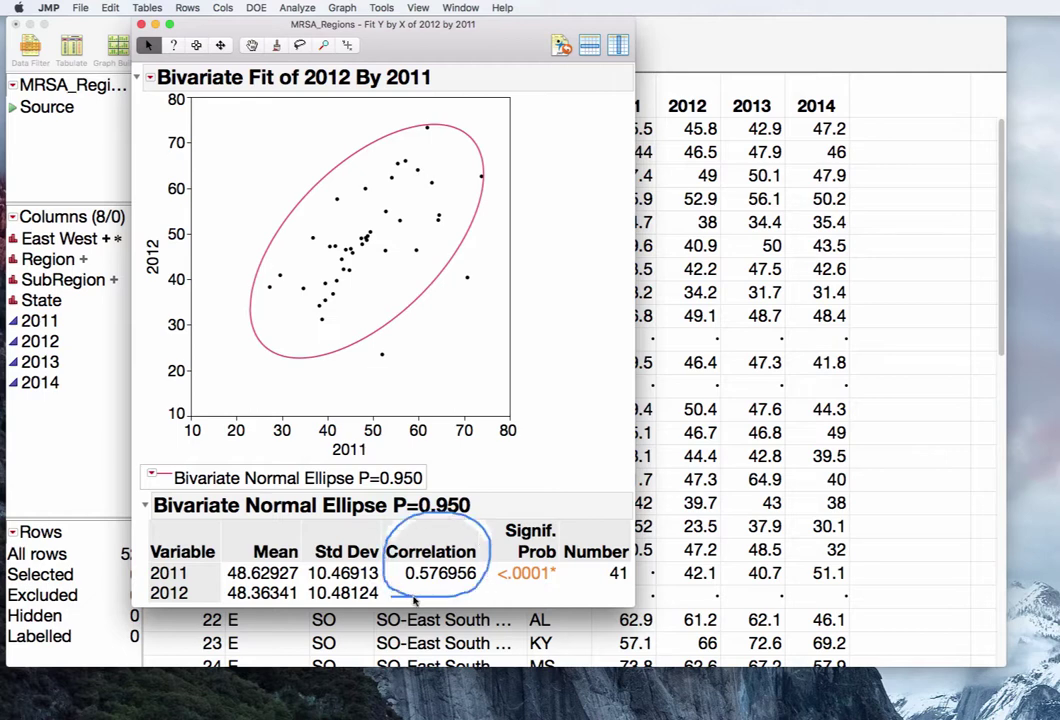
{"action": "mouse_move", "coordinate": [484, 592]}
{"action": "left_mouse_down"}
{"action": "mouse_move", "coordinate": [533, 597]}
{"action": "mouse_move", "coordinate": [569, 575]}
{"action": "mouse_move", "coordinate": [526, 527]}
{"action": "mouse_move", "coordinate": [474, 542]}
{"action": "mouse_move", "coordinate": [474, 575]}
{"action": "mouse_move", "coordinate": [505, 597]}
{"action": "left_mouse_up"}
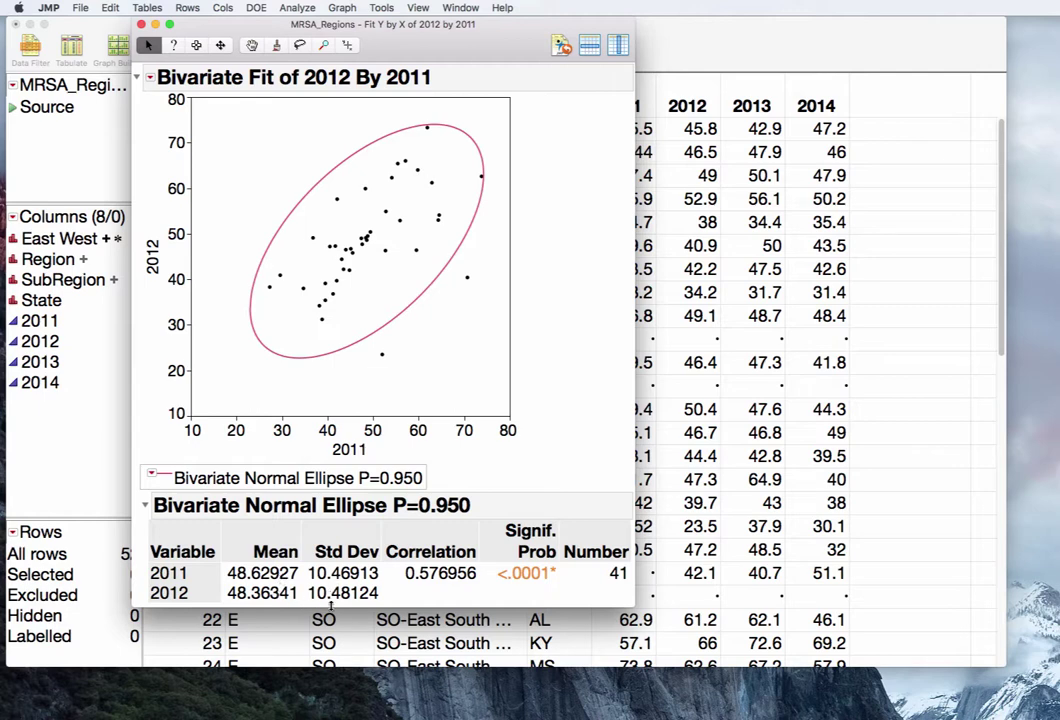
{"action": "mouse_move", "coordinate": [410, 588]}
{"action": "left_mouse_down"}
{"action": "mouse_move", "coordinate": [490, 582]}
{"action": "mouse_move", "coordinate": [438, 591]}
{"action": "left_mouse_up"}
{"action": "mouse_move", "coordinate": [399, 568]}
{"action": "left_mouse_down"}
{"action": "mouse_move", "coordinate": [431, 599]}
{"action": "mouse_move", "coordinate": [461, 599]}
{"action": "mouse_move", "coordinate": [489, 560]}
{"action": "mouse_move", "coordinate": [447, 550]}
{"action": "mouse_move", "coordinate": [393, 558]}
{"action": "mouse_move", "coordinate": [384, 581]}
{"action": "mouse_move", "coordinate": [455, 603]}
{"action": "left_mouse_up"}
{"action": "mouse_move", "coordinate": [512, 590]}
{"action": "left_mouse_down"}
{"action": "mouse_move", "coordinate": [565, 566]}
{"action": "mouse_move", "coordinate": [495, 563]}
{"action": "mouse_move", "coordinate": [500, 588]}
{"action": "mouse_move", "coordinate": [521, 593]}
{"action": "left_mouse_up"}
{"action": "mouse_move", "coordinate": [399, 596]}
{"action": "left_mouse_down"}
{"action": "mouse_move", "coordinate": [478, 578]}
{"action": "mouse_move", "coordinate": [476, 551]}
{"action": "mouse_move", "coordinate": [398, 549]}
{"action": "mouse_move", "coordinate": [390, 569]}
{"action": "mouse_move", "coordinate": [421, 603]}
{"action": "left_mouse_up"}
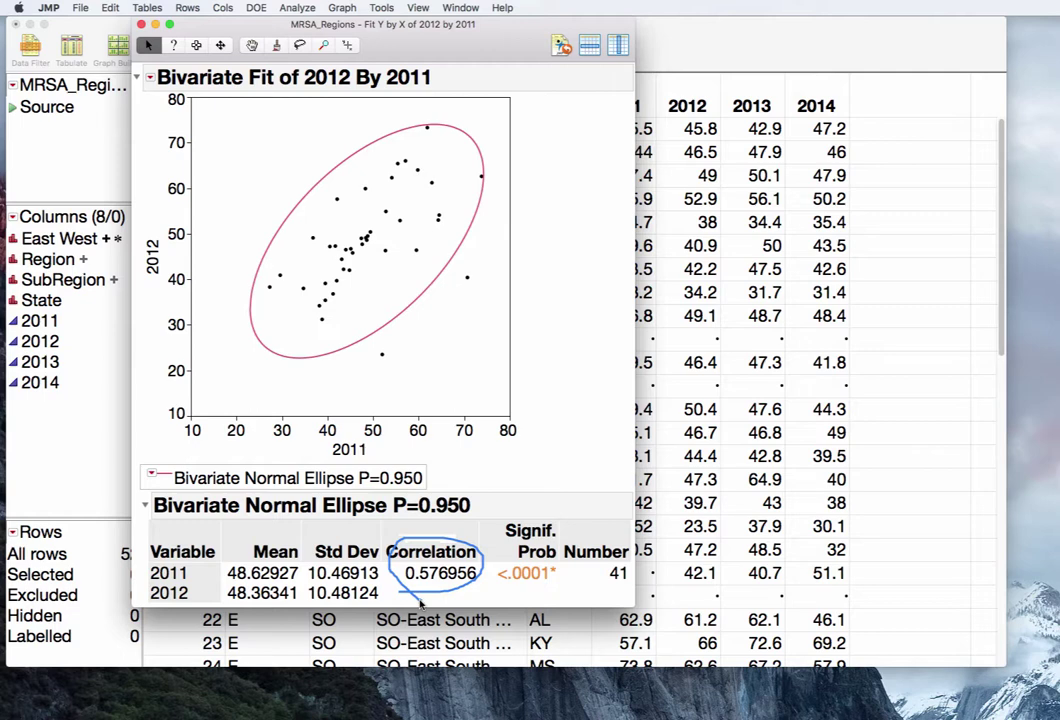
{"action": "mouse_move", "coordinate": [545, 588]}
{"action": "left_mouse_down"}
{"action": "mouse_move", "coordinate": [558, 549]}
{"action": "mouse_move", "coordinate": [489, 553]}
{"action": "mouse_move", "coordinate": [499, 596]}
{"action": "left_mouse_up"}
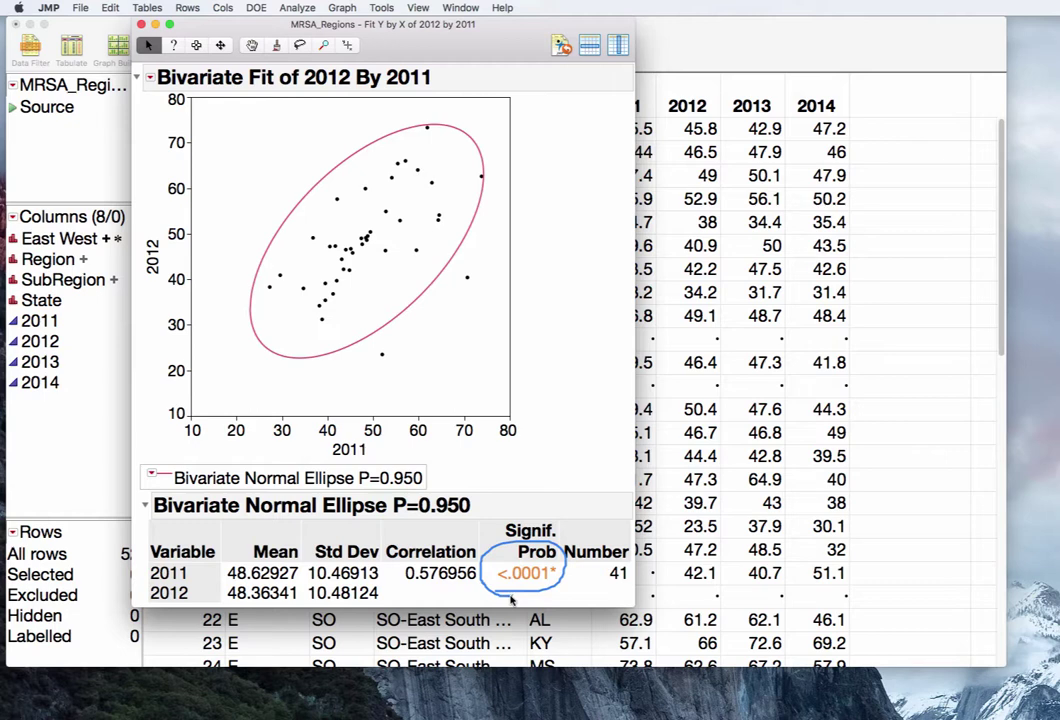
{"action": "key", "text": "Escape"}
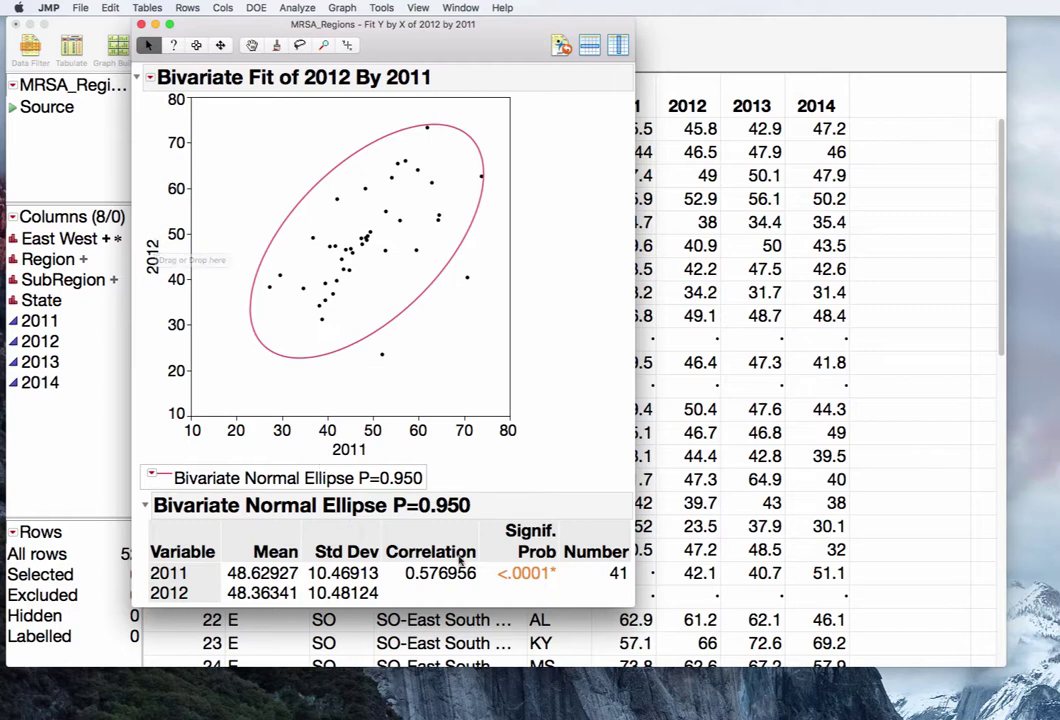
{"action": "mouse_move", "coordinate": [490, 597]}
{"action": "left_mouse_down"}
{"action": "mouse_move", "coordinate": [552, 577]}
{"action": "mouse_move", "coordinate": [522, 539]}
{"action": "mouse_move", "coordinate": [473, 563]}
{"action": "mouse_move", "coordinate": [493, 595]}
{"action": "left_mouse_up"}
- Create a Fit Y by X report with 2011 as the response and 2012 as the factor, and place it beside the original report
{"action": "left_click_drag", "start_coordinate": [380, 46], "coordinate": [299, 46]}
{"action": "left_click", "coordinate": [297, 8]}
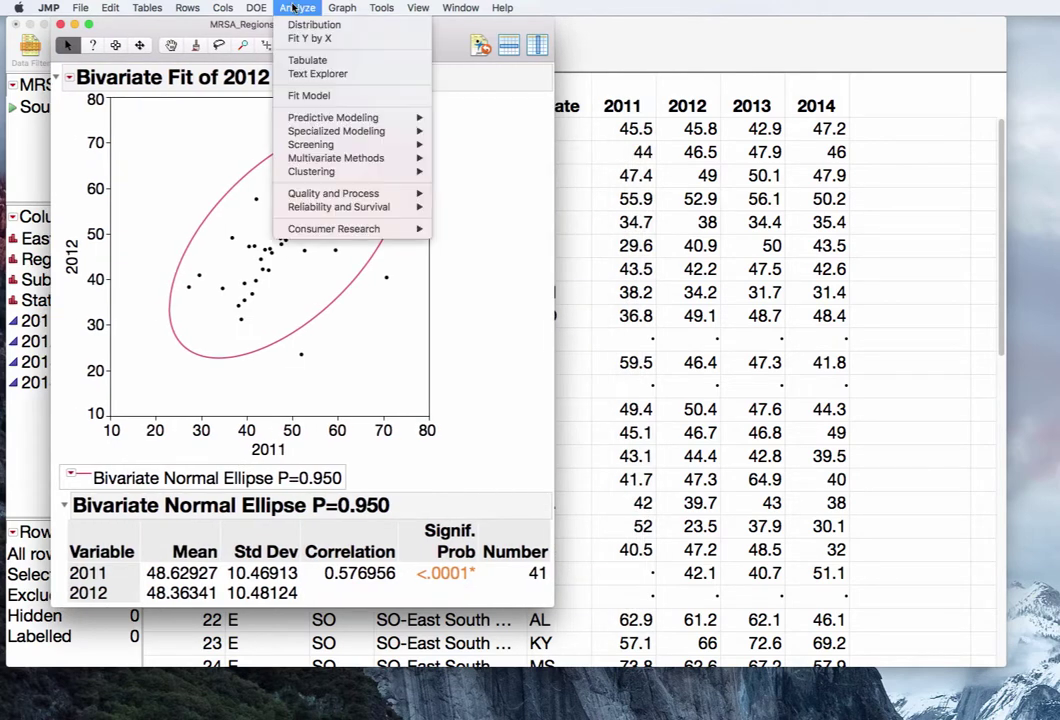
{"action": "left_click", "coordinate": [300, 40]}
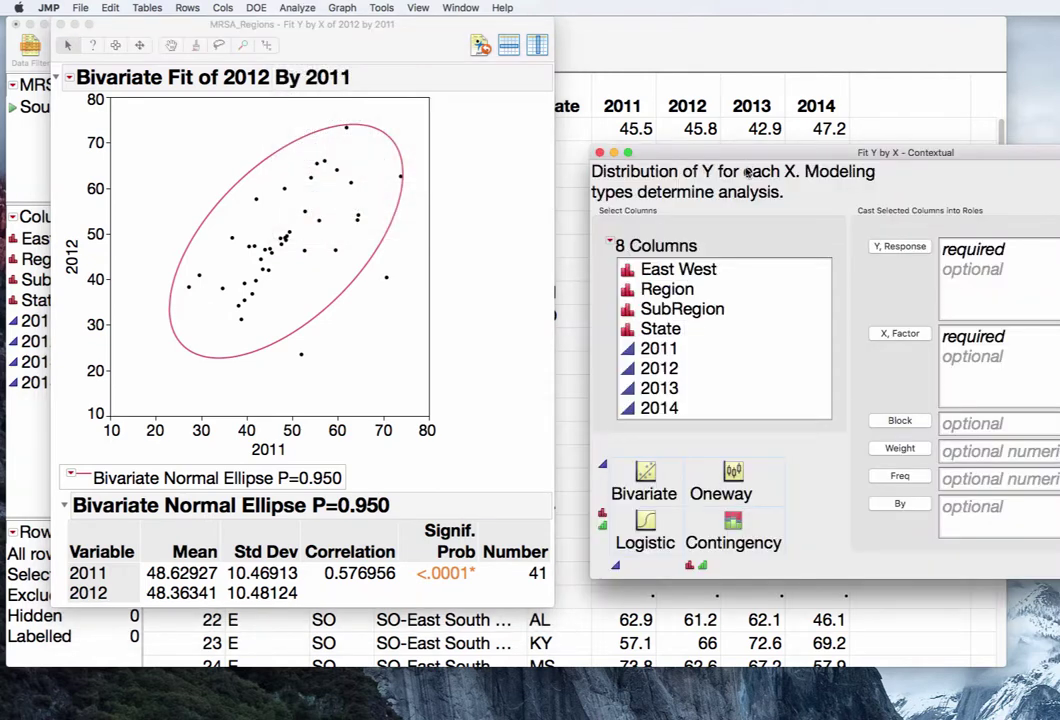
{"action": "left_click_drag", "start_coordinate": [700, 153], "coordinate": [561, 109]}
{"action": "left_click", "coordinate": [551, 326]}
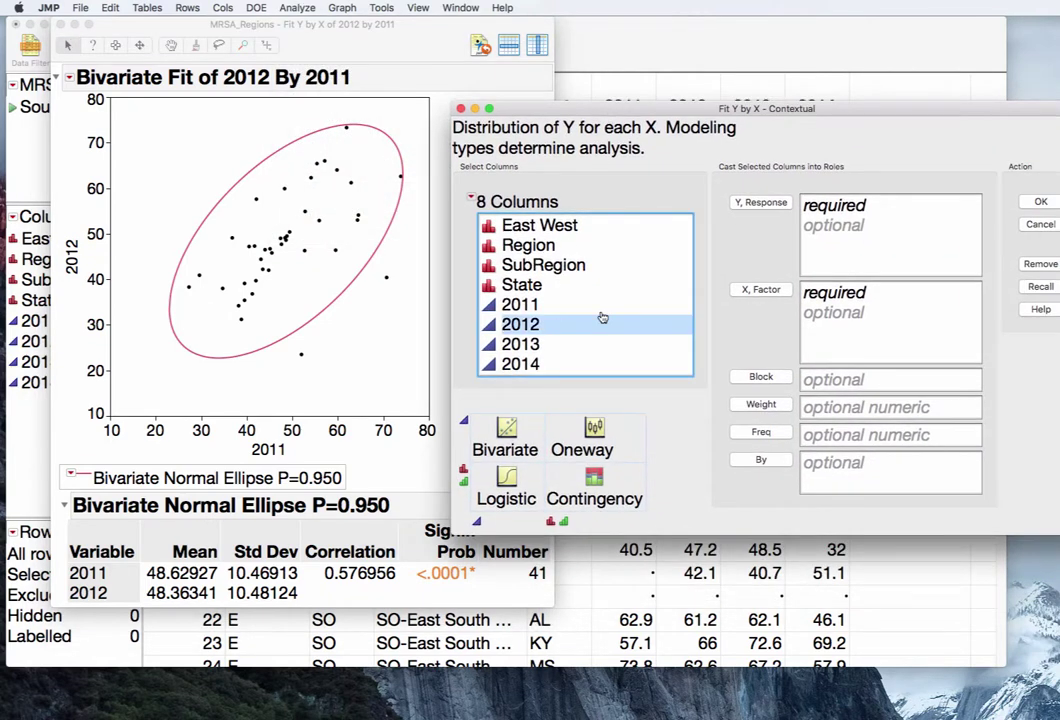
{"action": "left_click", "coordinate": [748, 290]}
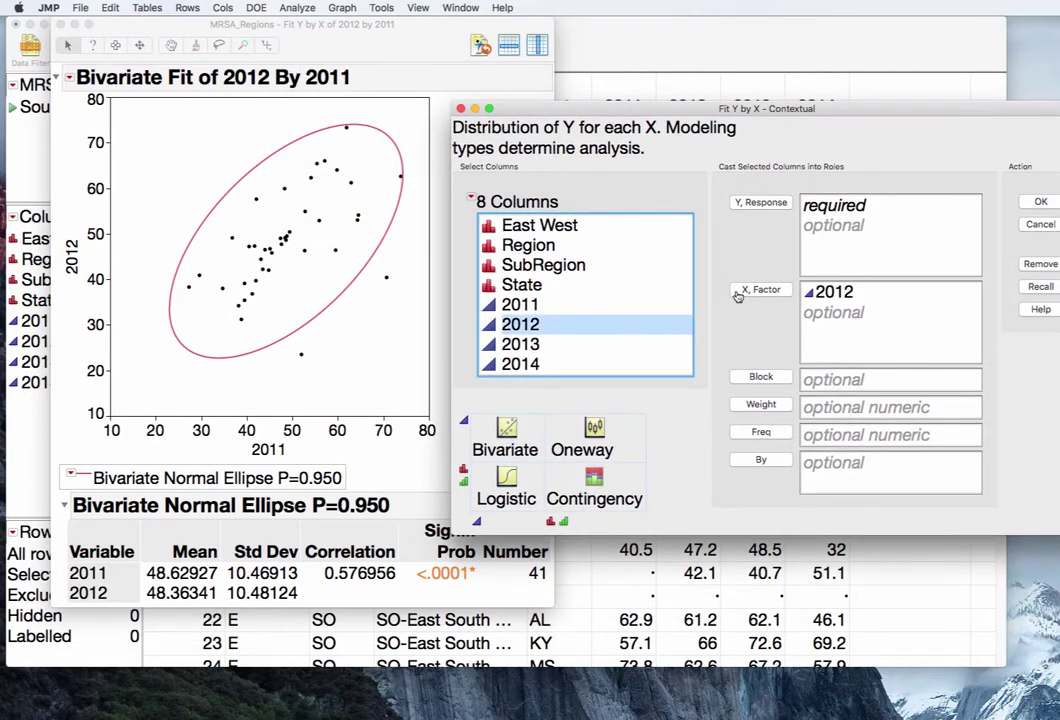
{"action": "left_click", "coordinate": [580, 305]}
{"action": "left_click", "coordinate": [741, 203]}
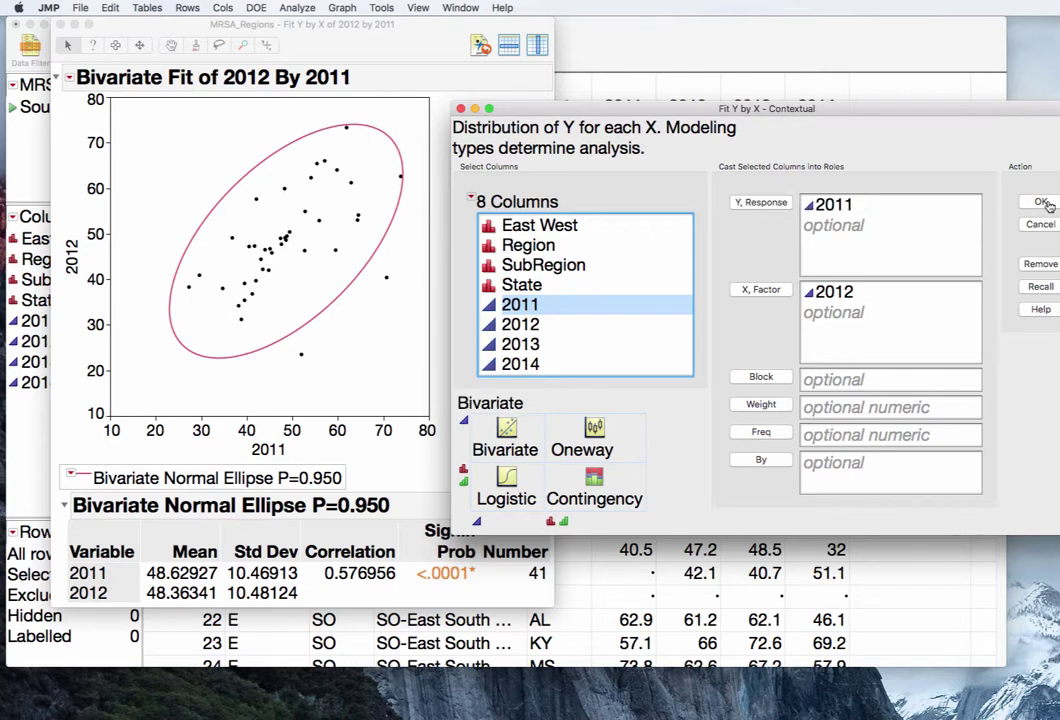
{"action": "key", "text": "Return"}
{"action": "left_click_drag", "start_coordinate": [334, 155], "coordinate": [770, 56]}
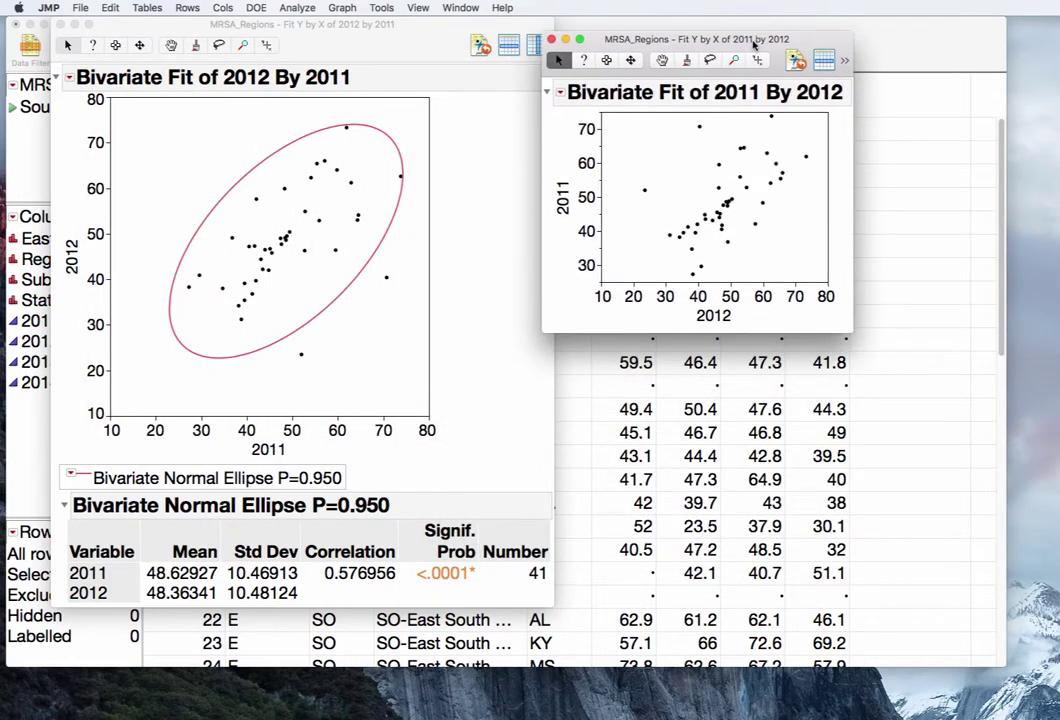
- Add a 0.95 density ellipse to the 2011 By 2012 scatterplot and enlarge the graph and its window
{"action": "left_click", "coordinate": [560, 92]}
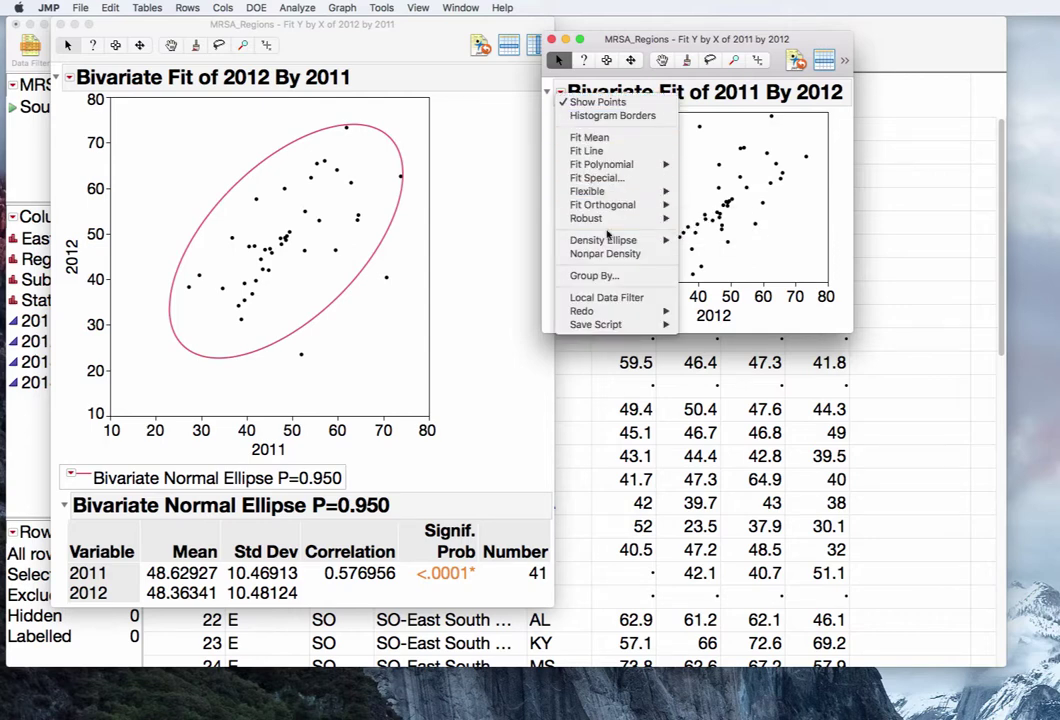
{"action": "mouse_move", "coordinate": [610, 240]}
{"action": "left_click", "coordinate": [705, 254]}
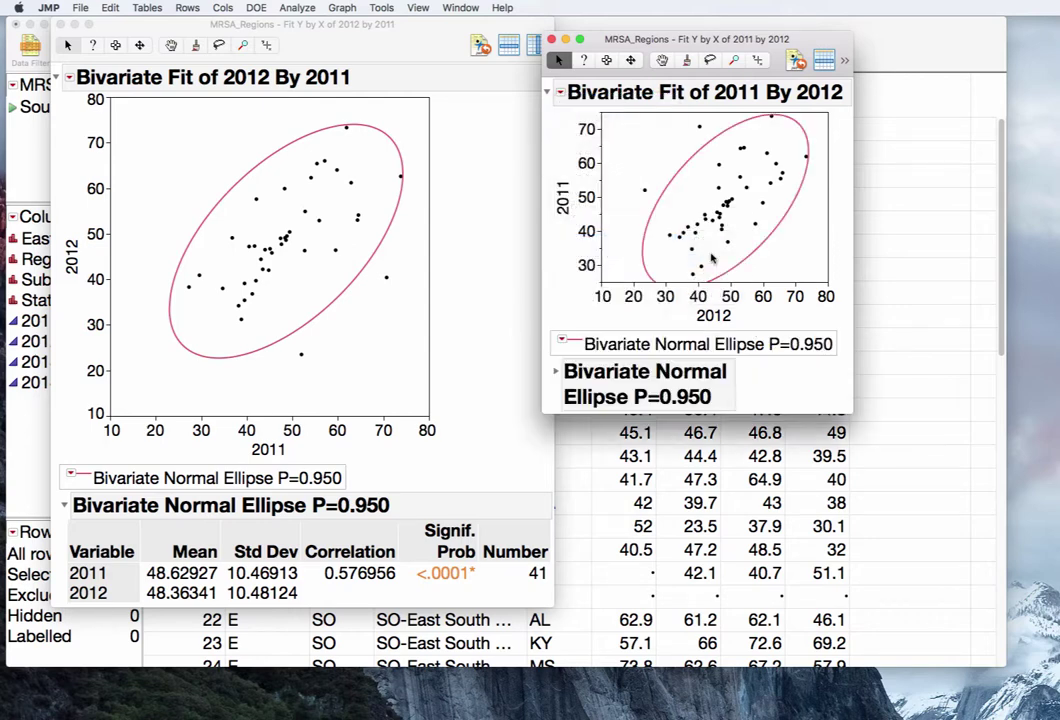
{"action": "left_click_drag", "start_coordinate": [830, 277], "coordinate": [889, 366]}
{"action": "left_click_drag", "start_coordinate": [899, 494], "coordinate": [955, 640]}
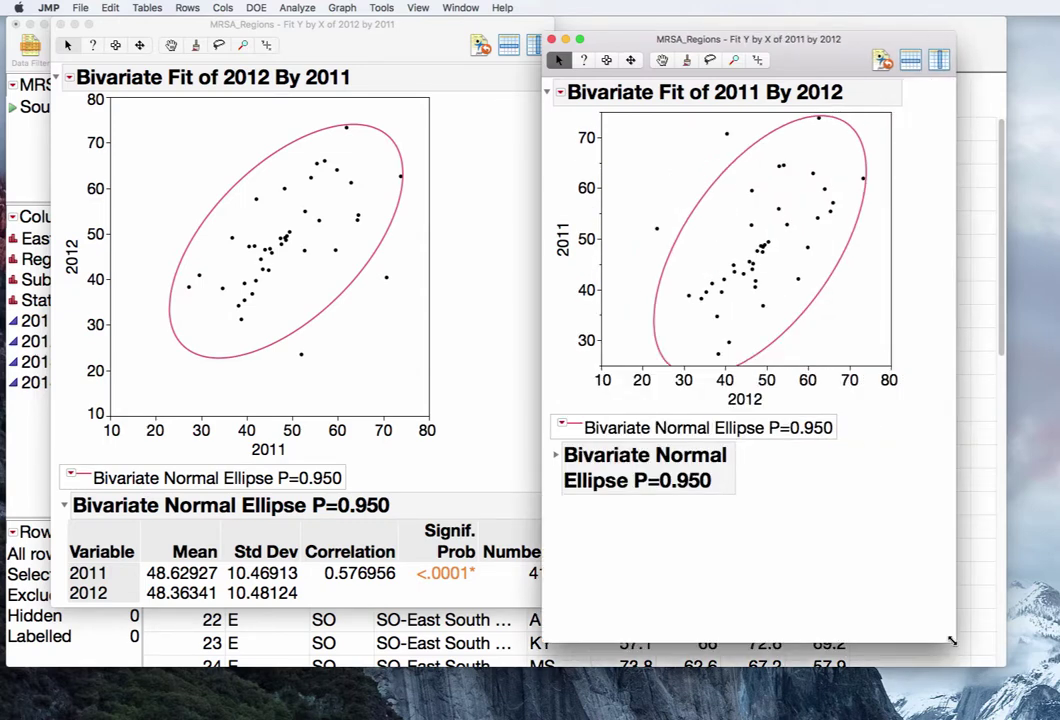
- Set the Y axis of the 2011 By 2012 scatterplot to a minimum of 10, a maximum of 80 and 0 minor ticks
{"action": "right_click", "coordinate": [589, 297]}
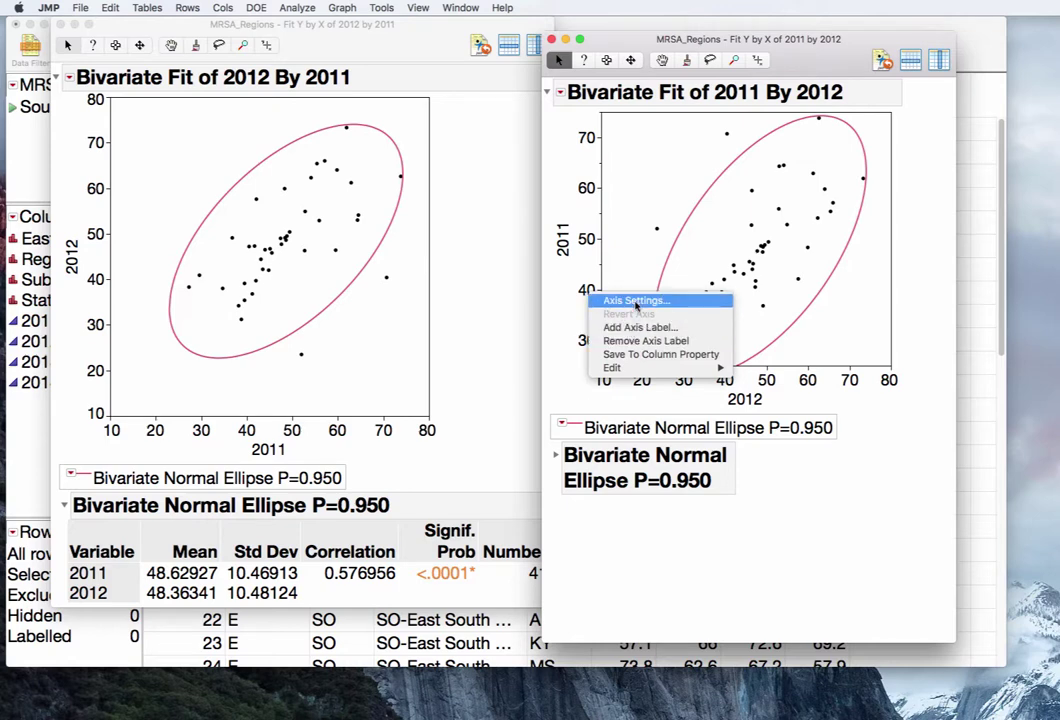
{"action": "left_click", "coordinate": [632, 300]}
{"action": "type", "text": "10"}
{"action": "key", "text": "Tab"}
{"action": "type", "text": "80"}
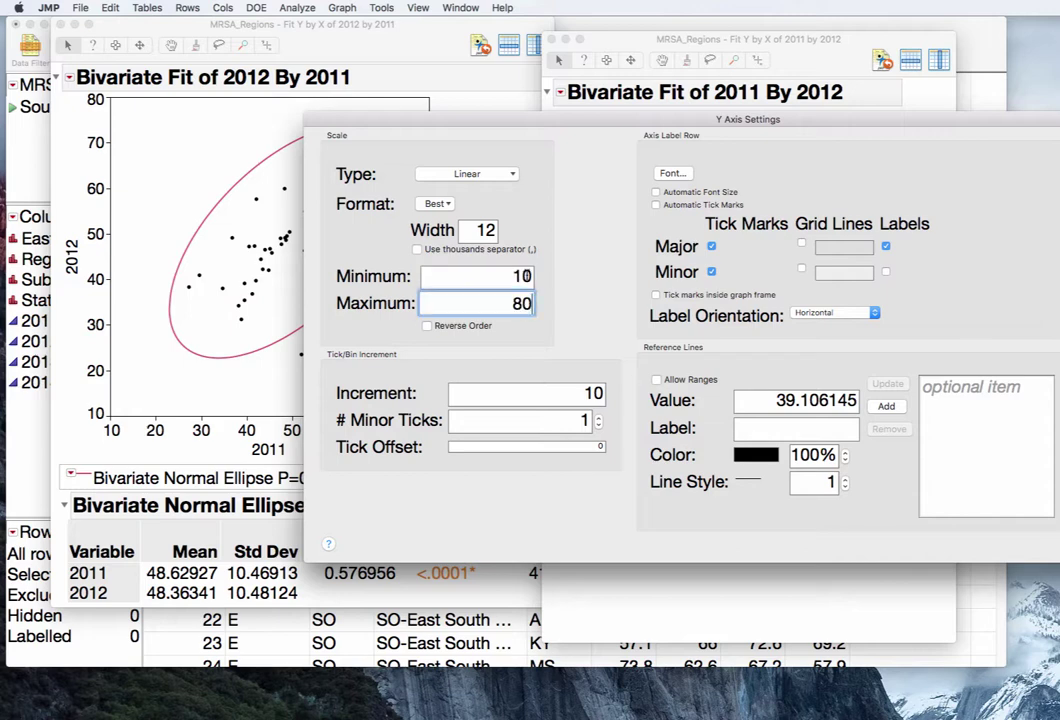
{"action": "left_click", "coordinate": [598, 424]}
{"action": "key", "text": "Return"}
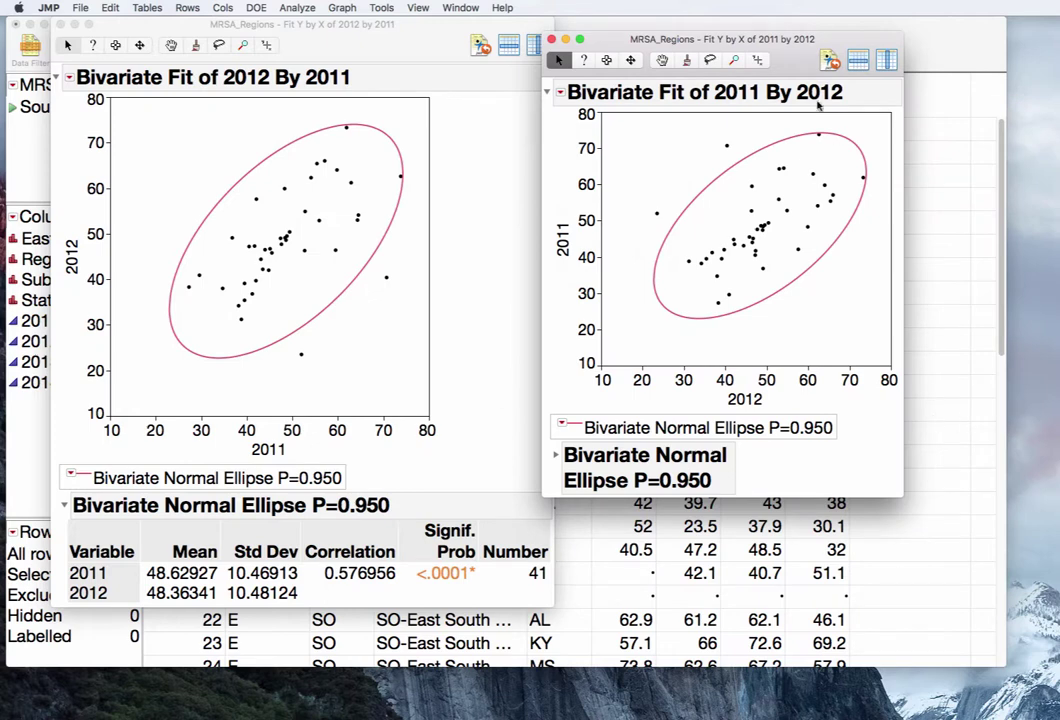
- Set the frame size of the 2011 By 2012 scatterplot to 450 pixels horizontally and 450 pixels vertically
{"action": "right_click", "coordinate": [820, 314]}
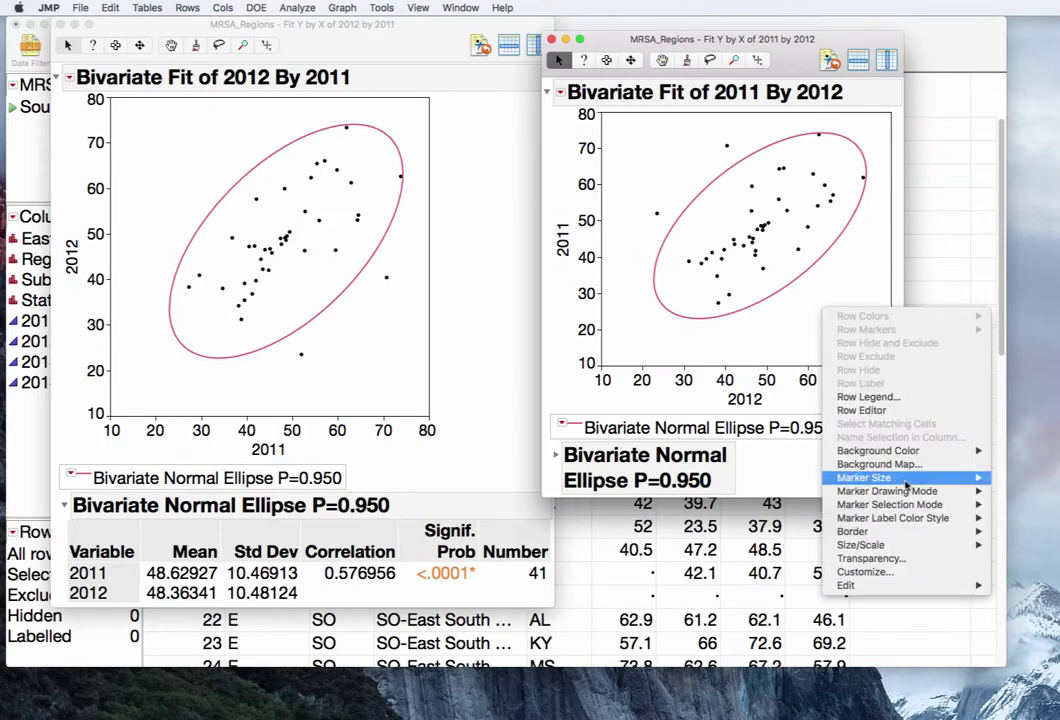
{"action": "mouse_move", "coordinate": [860, 545]}
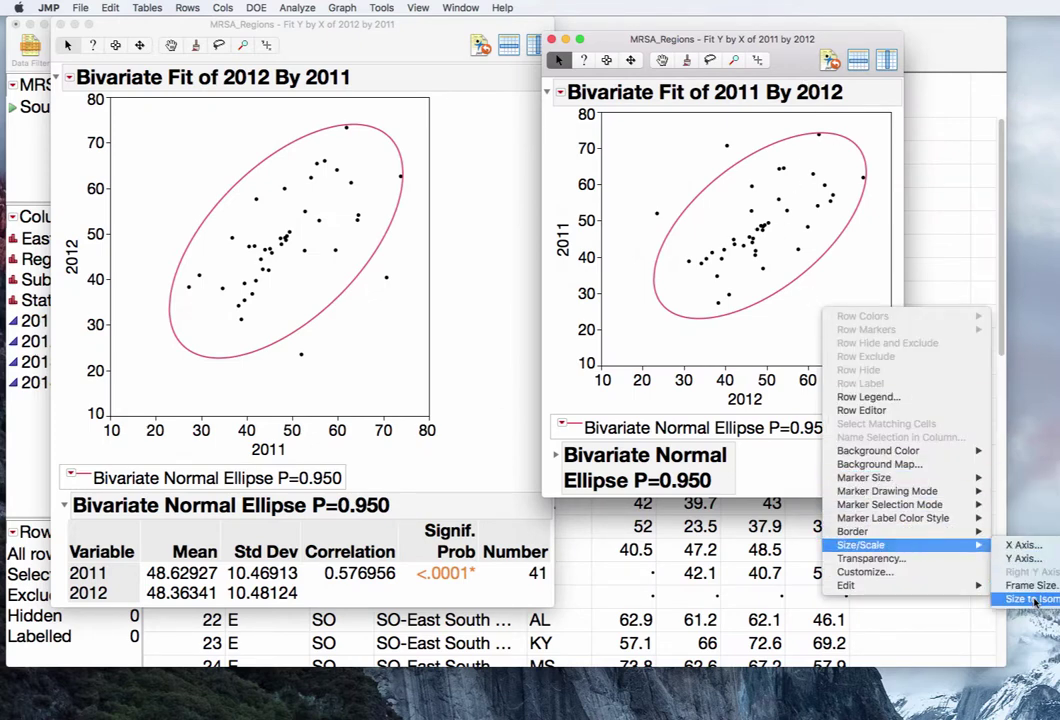
{"action": "left_click", "coordinate": [1030, 585]}
{"action": "type", "text": "450"}
{"action": "key", "text": "Tab"}
{"action": "type", "text": "450"}
{"action": "left_click", "coordinate": [1004, 357]}
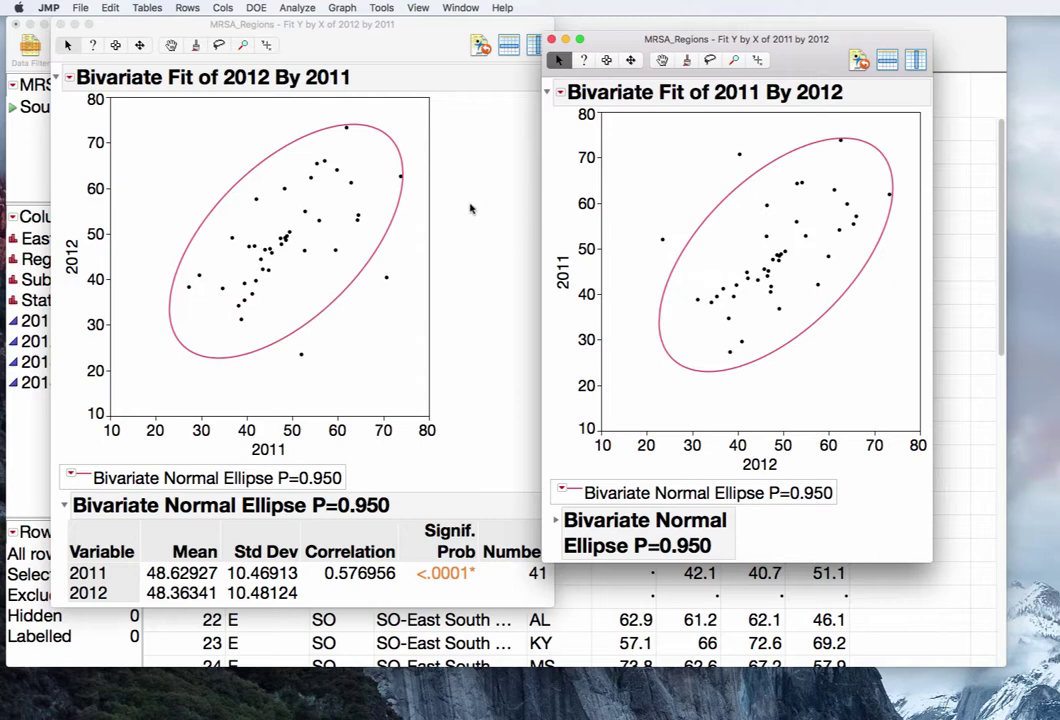
- Align the two scatterplots side by side and select, one at a time, the two points outside the ellipse in the 2012 By 2011 plot
{"action": "left_click_drag", "start_coordinate": [655, 57], "coordinate": [575, 42]}
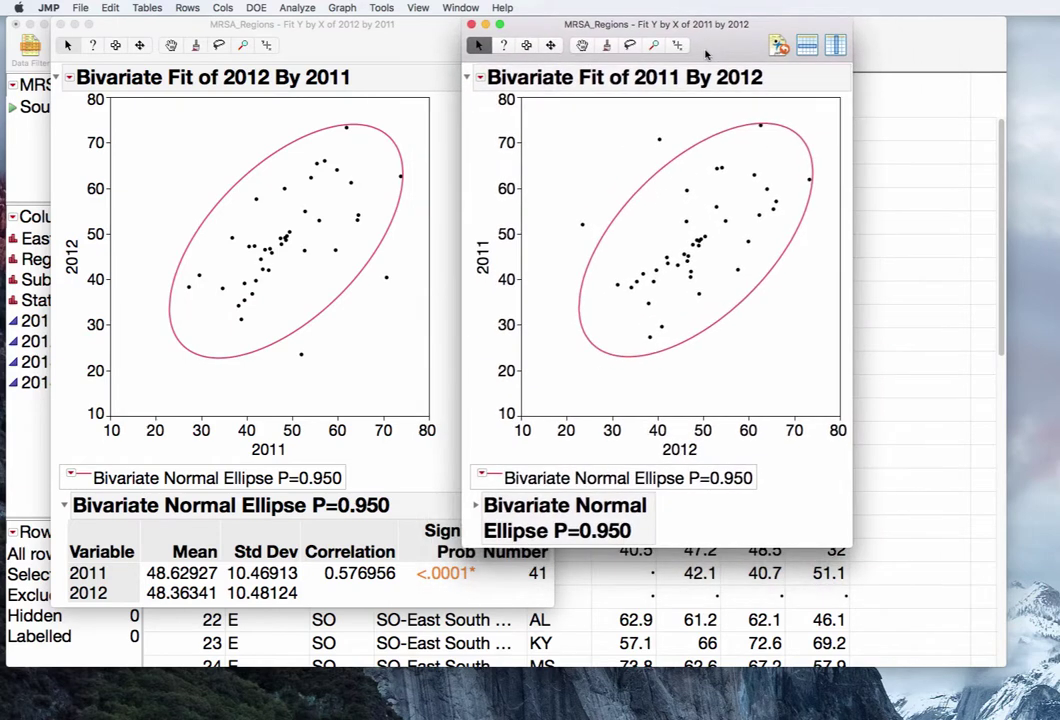
{"action": "left_click_drag", "start_coordinate": [706, 54], "coordinate": [708, 55]}
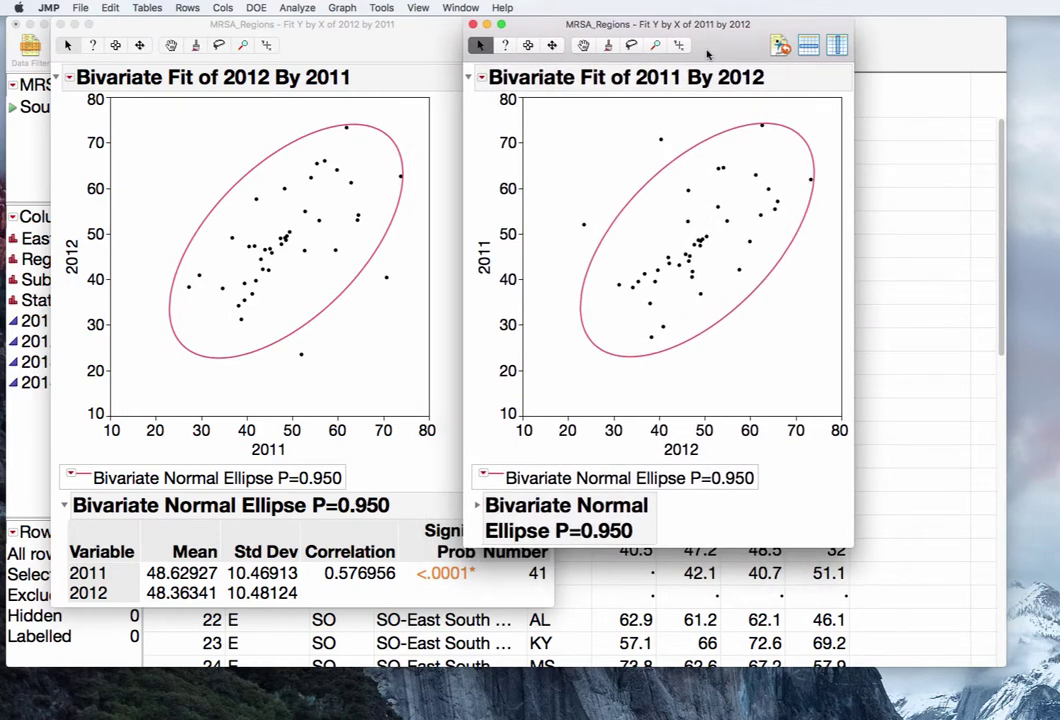
{"action": "left_click", "coordinate": [386, 280]}
{"action": "left_click", "coordinate": [386, 280]}
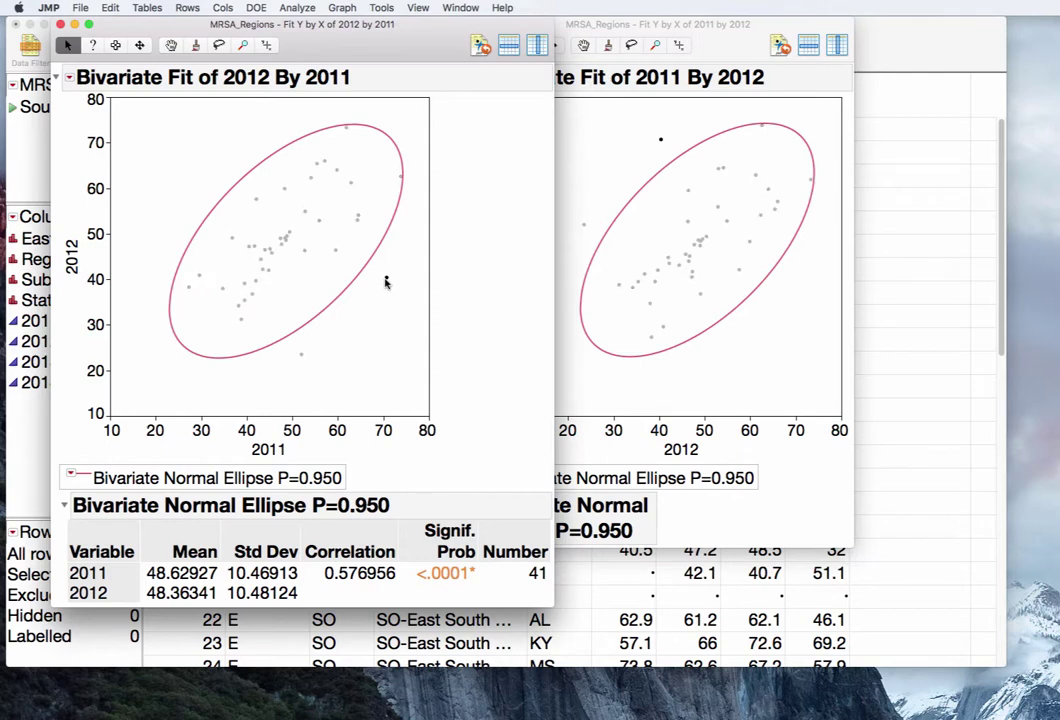
{"action": "left_click", "coordinate": [302, 356]}
- Move the 2011 By 2012 report clear of the original and expand its Bivariate Normal Ellipse statistics
{"action": "left_click", "coordinate": [716, 47]}
{"action": "left_click_drag", "start_coordinate": [716, 47], "coordinate": [813, 47]}
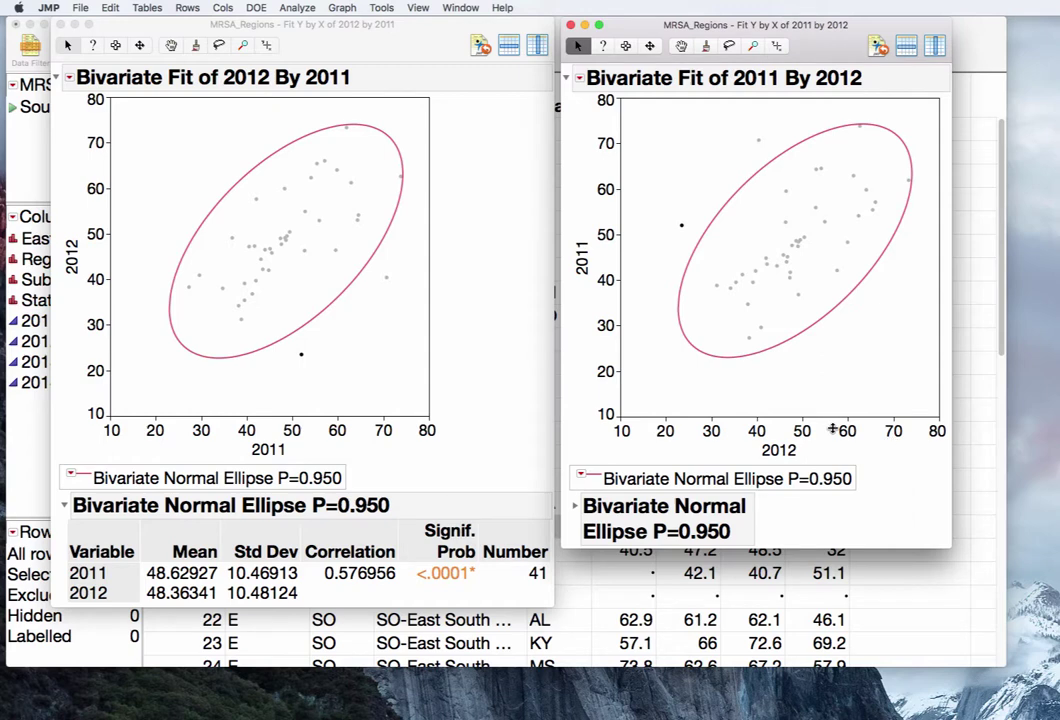
{"action": "left_click", "coordinate": [576, 511]}
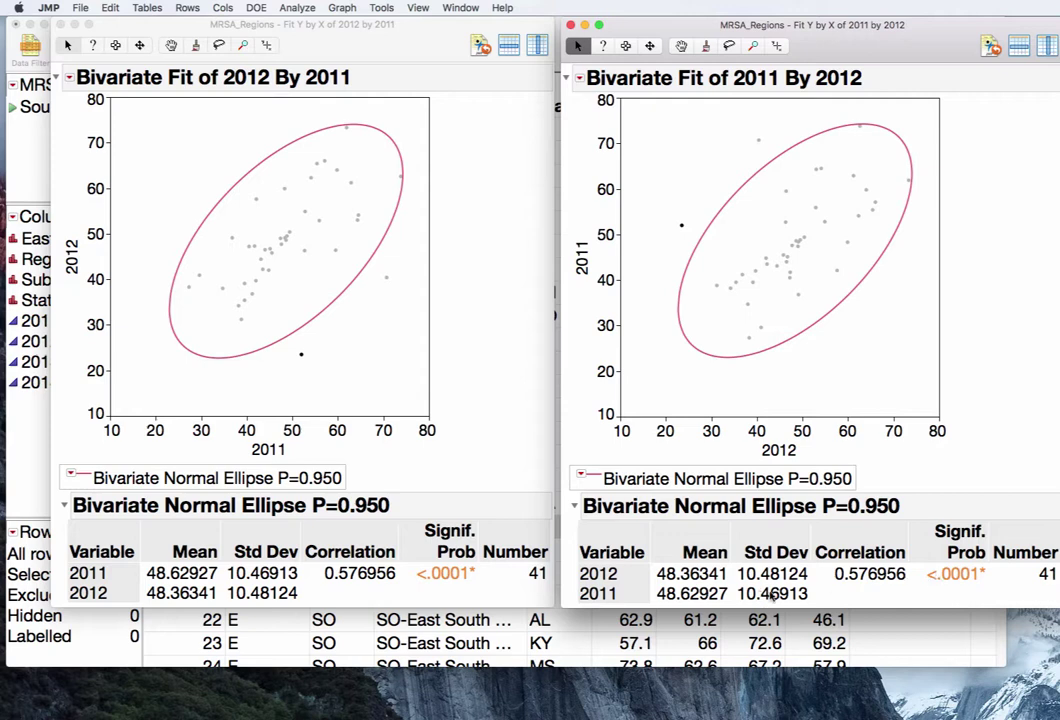
- Compare the correlation values in the Bivariate Normal Ellipse tables of the two reports
{"action": "mouse_move", "coordinate": [855, 594]}
{"action": "left_mouse_down"}
{"action": "mouse_move", "coordinate": [915, 560]}
{"action": "mouse_move", "coordinate": [832, 572]}
{"action": "mouse_move", "coordinate": [851, 596]}
{"action": "left_mouse_up"}
{"action": "left_click", "coordinate": [263, 491]}
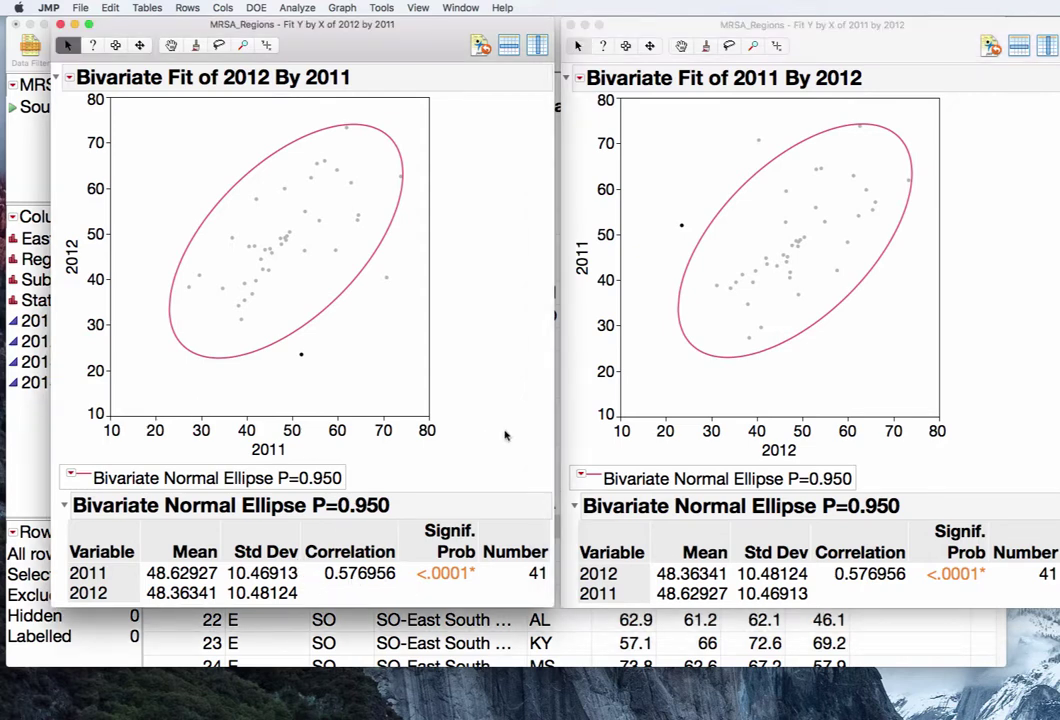
{"action": "left_click", "coordinate": [925, 598]}
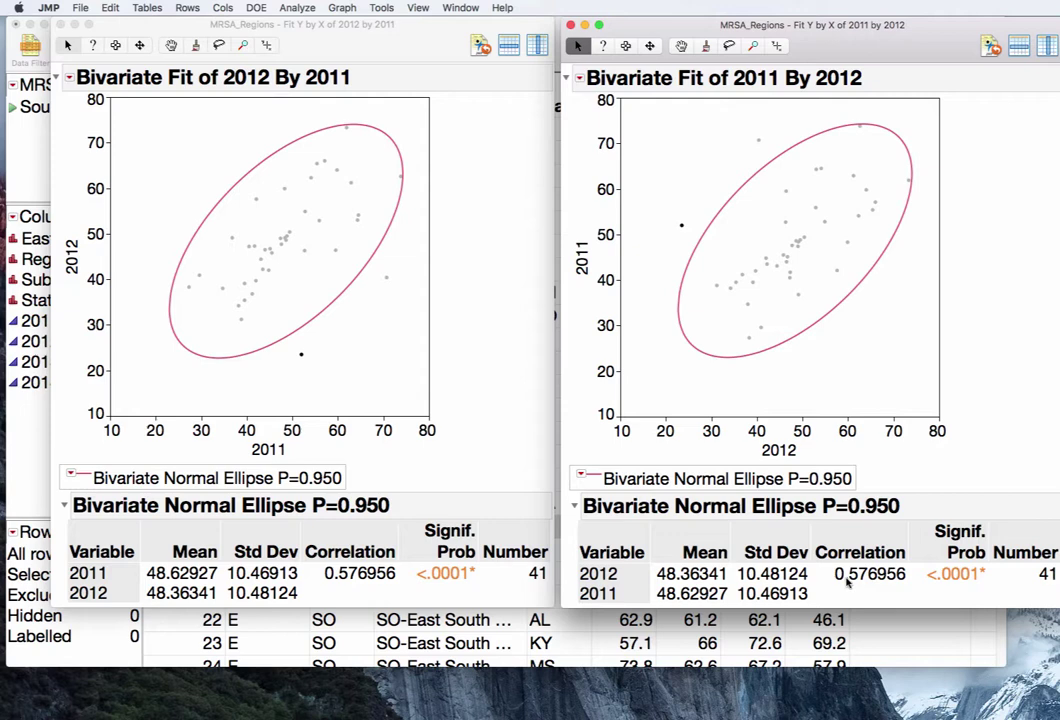
{"action": "mouse_move", "coordinate": [852, 594]}
{"action": "left_mouse_down"}
{"action": "mouse_move", "coordinate": [901, 599]}
{"action": "mouse_move", "coordinate": [916, 557]}
{"action": "mouse_move", "coordinate": [812, 529]}
{"action": "mouse_move", "coordinate": [809, 583]}
{"action": "mouse_move", "coordinate": [858, 596]}
{"action": "left_mouse_up"}
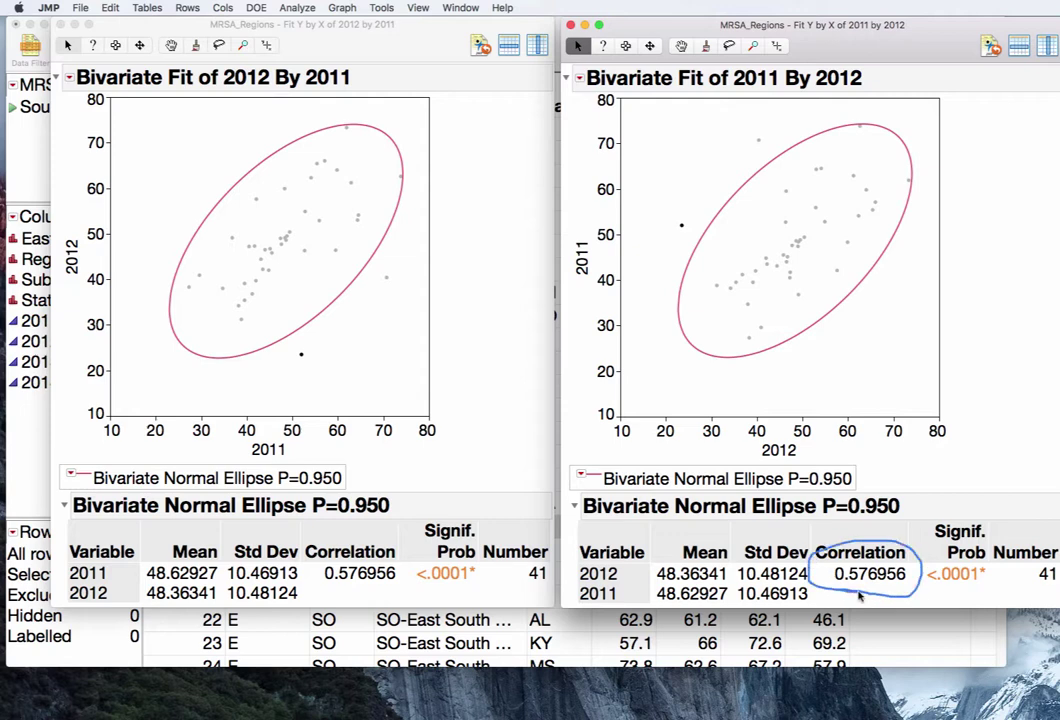